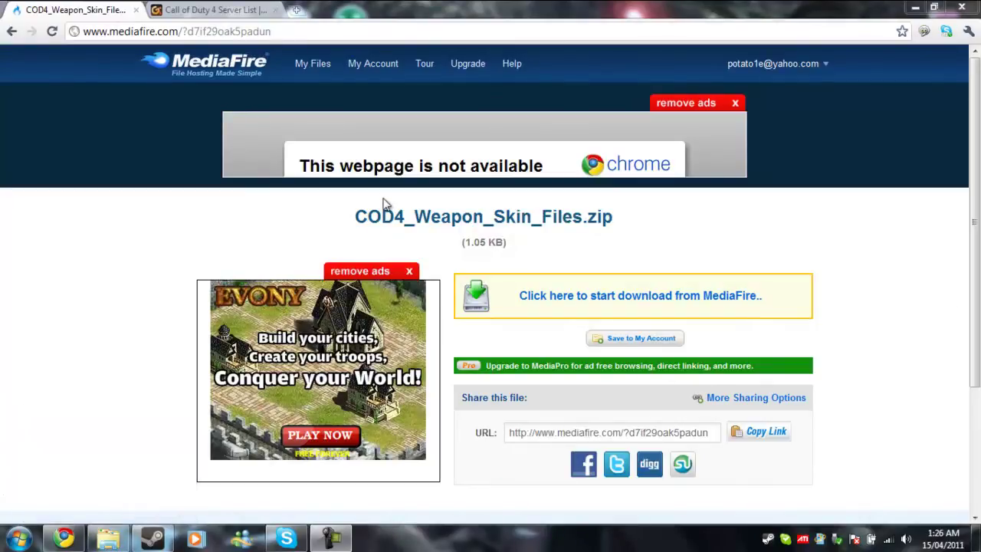
- Extract the weapon skin zip on the desktop into a COD4_Weapon_Skin_Files folder
click(152, 538)
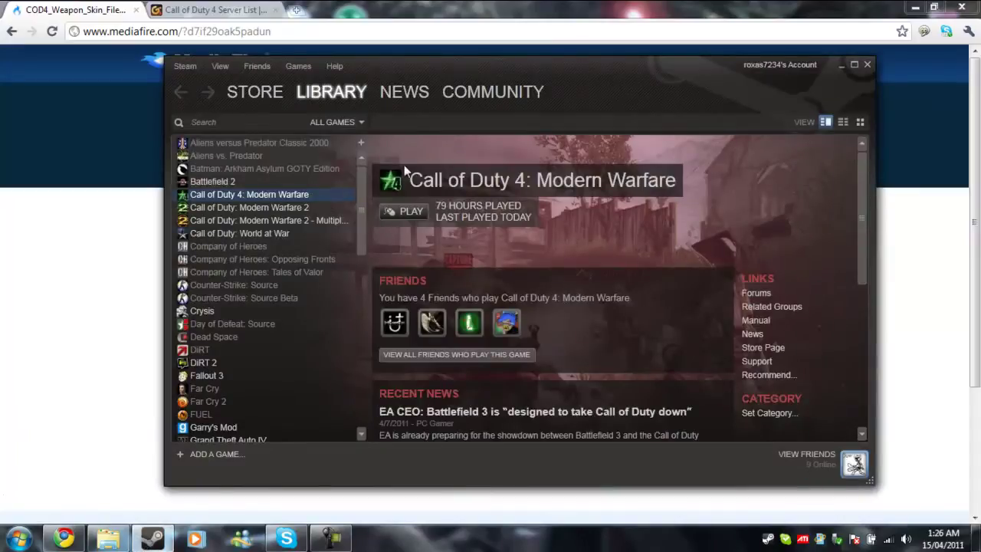
click(841, 66)
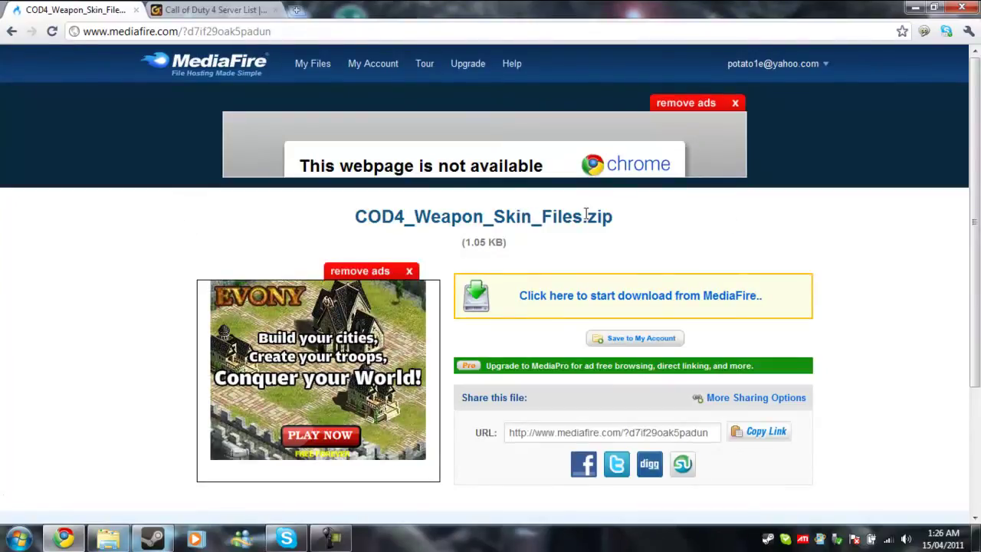
click(975, 543)
drag(941, 34, 720, 177)
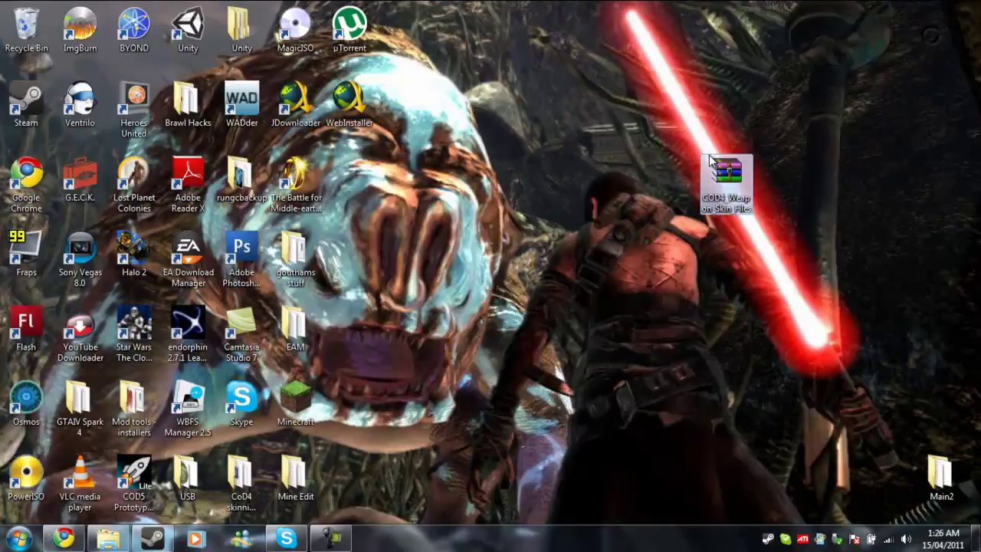
right_click(699, 147)
click(717, 181)
right_click(717, 182)
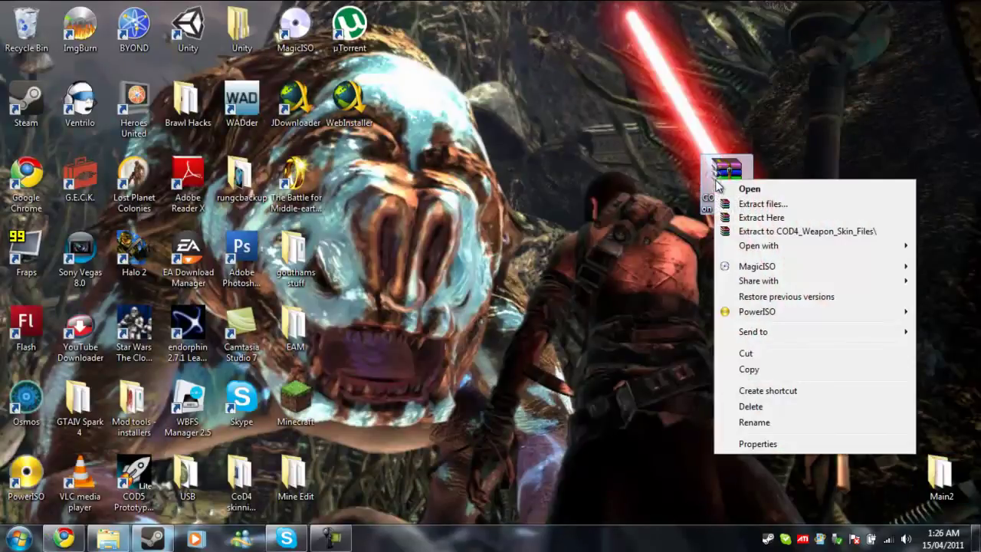
click(754, 233)
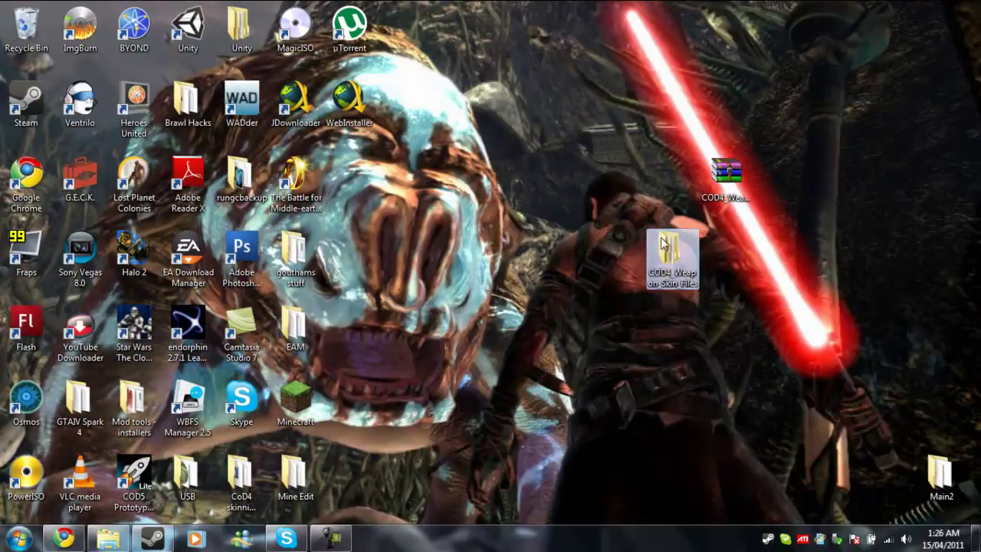
- Open COD4_Weapon_Skin_Files\main and review its six IWD files, iw_00–iw_04 and localized_english_aw_07
drag(342, 186, 720, 262)
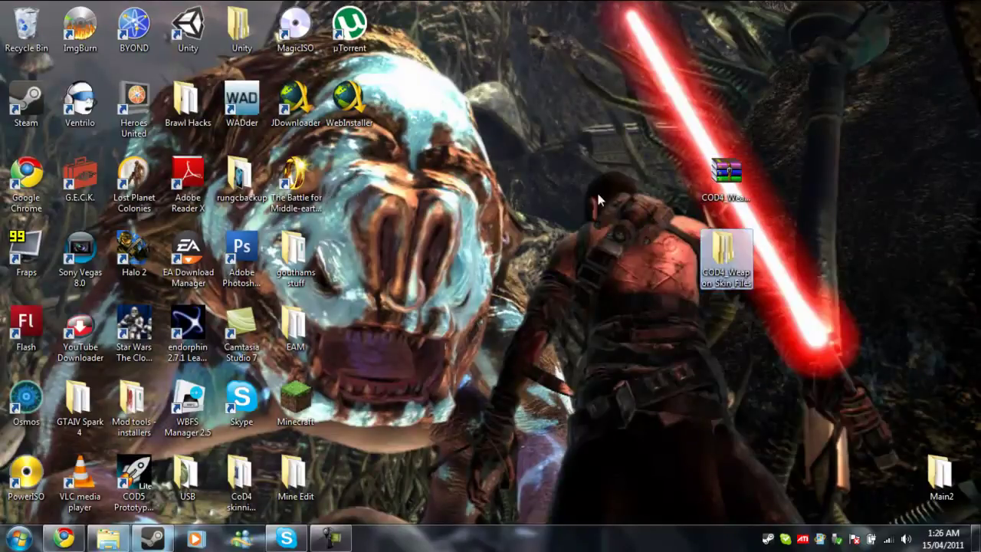
double_click(722, 254)
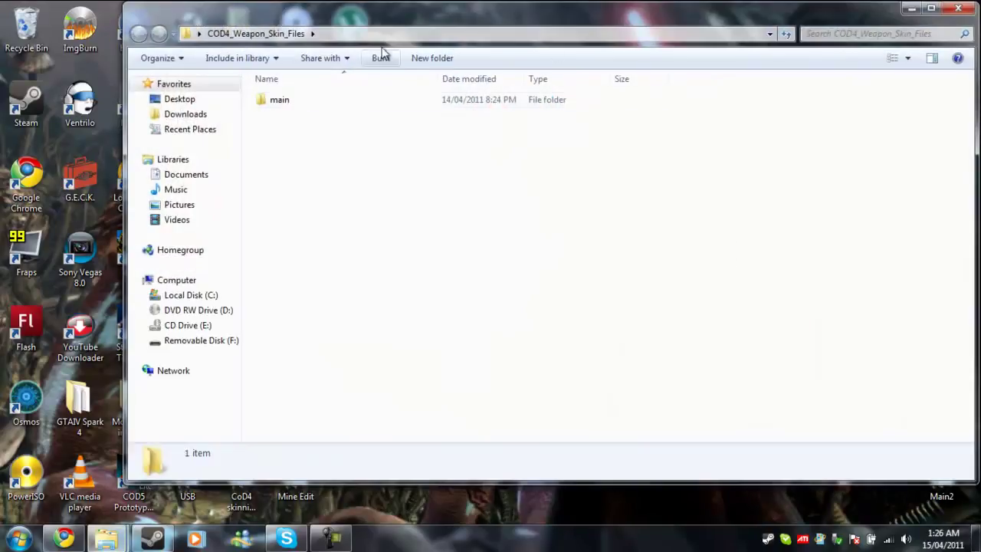
double_click(344, 104)
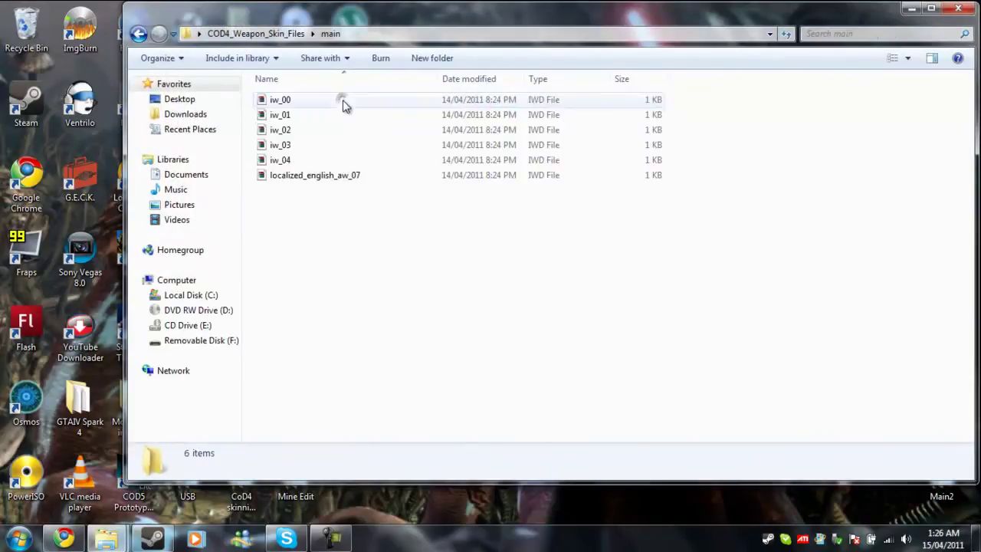
click(304, 159)
click(297, 103)
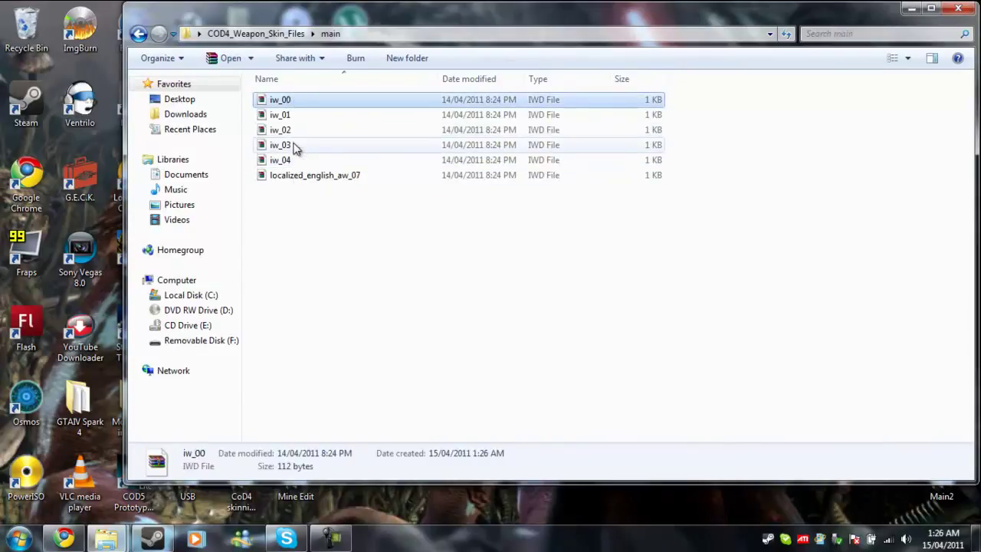
click(299, 179)
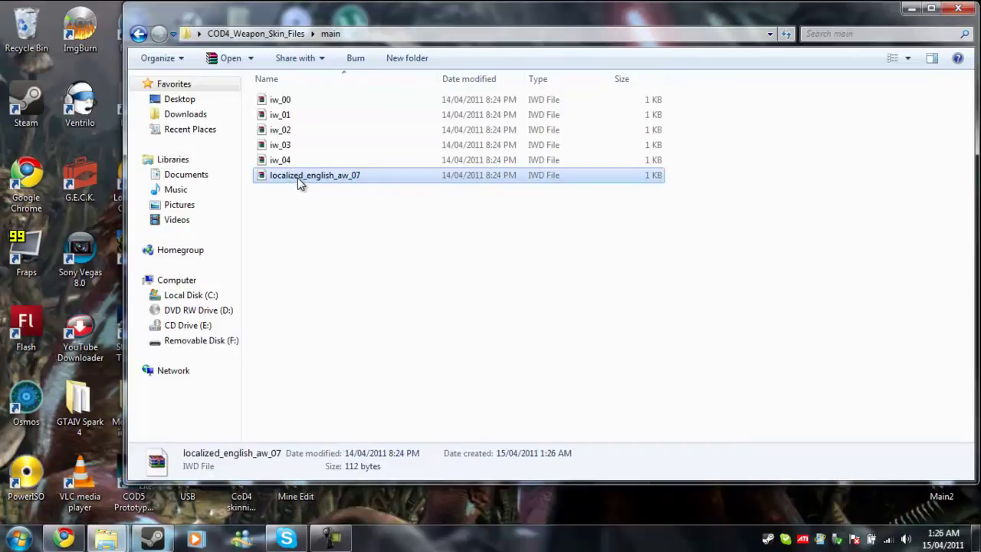
click(391, 265)
- Navigate from Computer through C:\Program Files (x86)\Steam\steamapps\common into the call of duty 4 folder
click(909, 9)
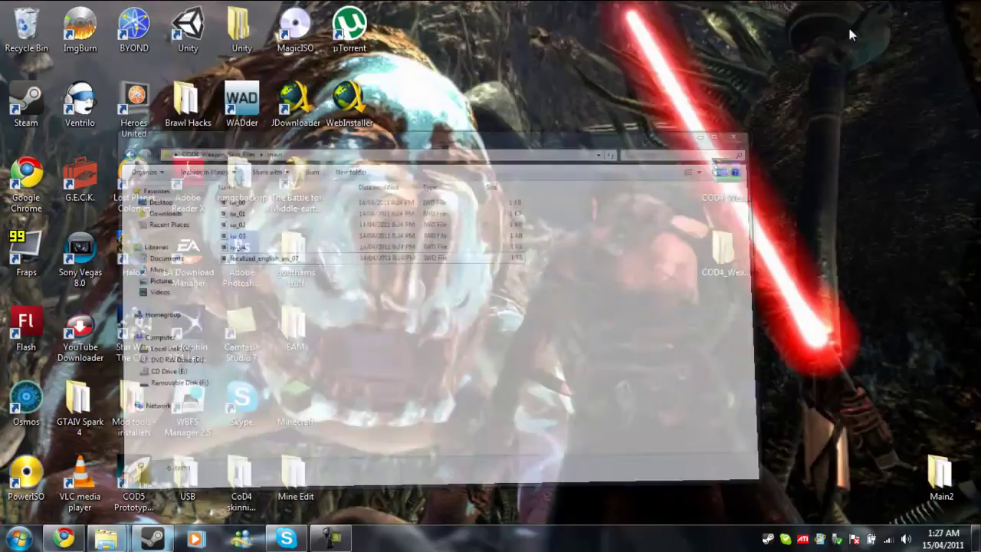
click(17, 538)
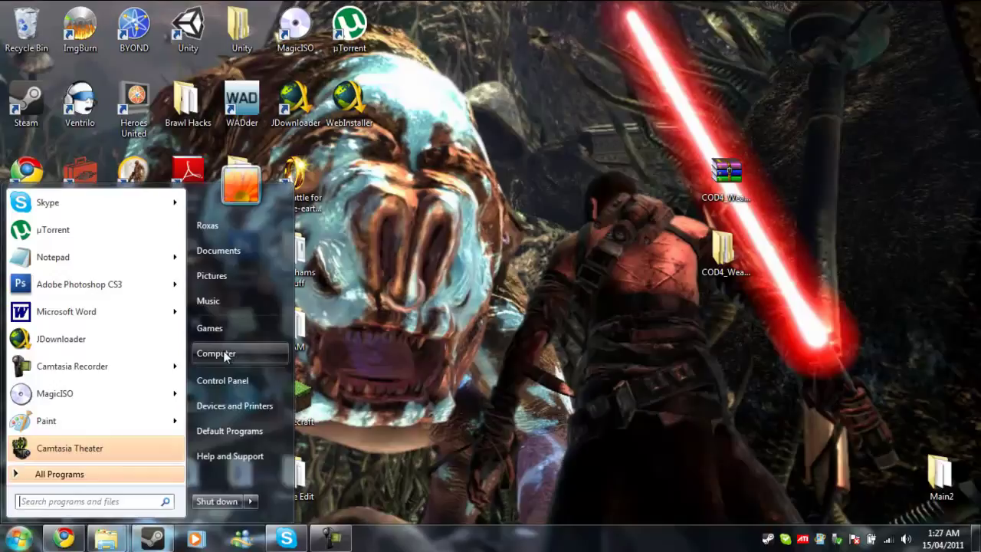
click(249, 351)
double_click(266, 125)
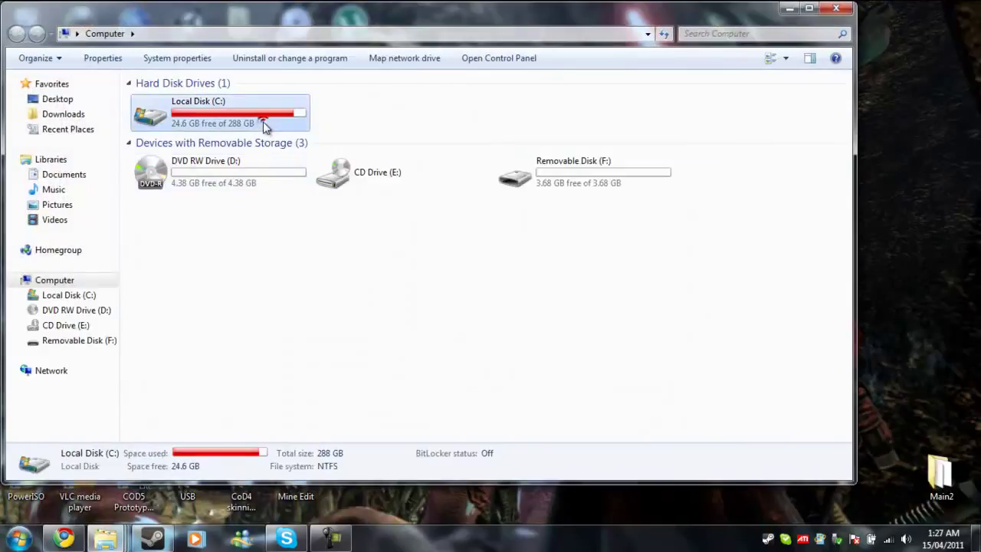
double_click(201, 175)
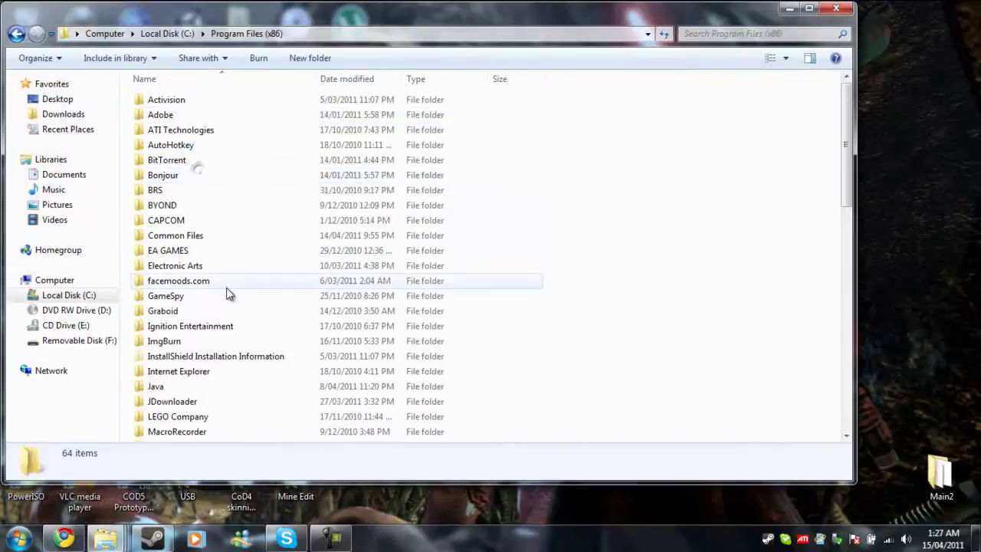
scroll(222, 295, down, 5)
scroll(221, 303, down, 6)
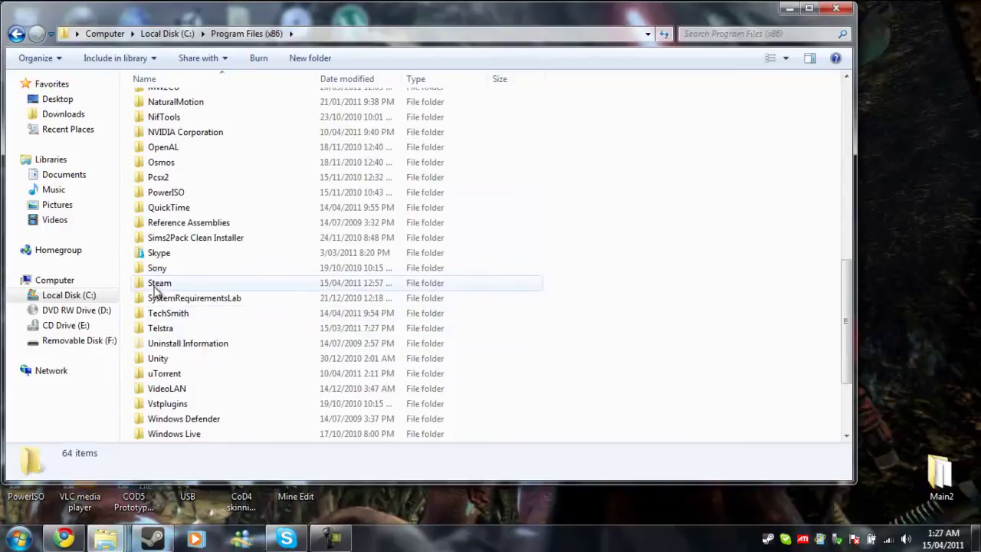
double_click(157, 282)
click(168, 290)
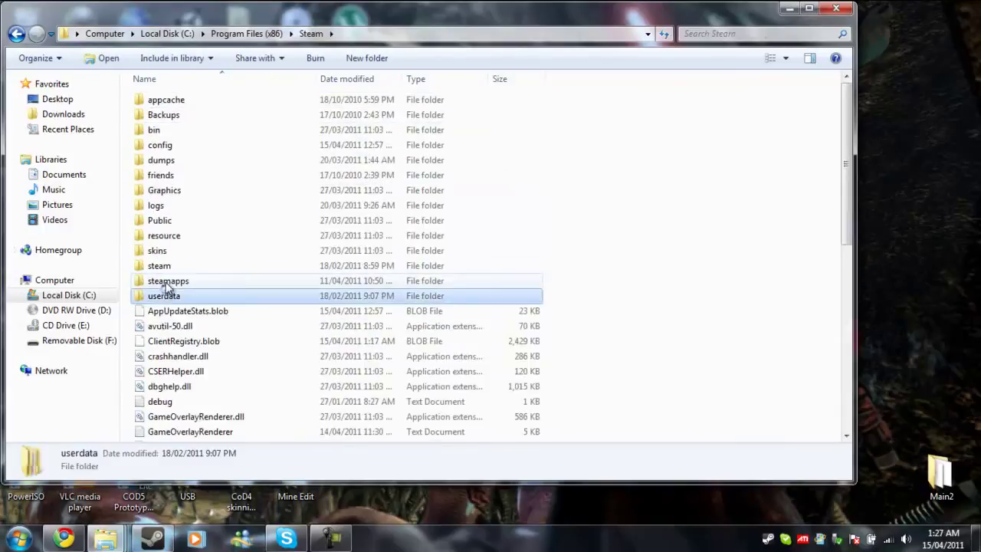
double_click(164, 278)
double_click(184, 100)
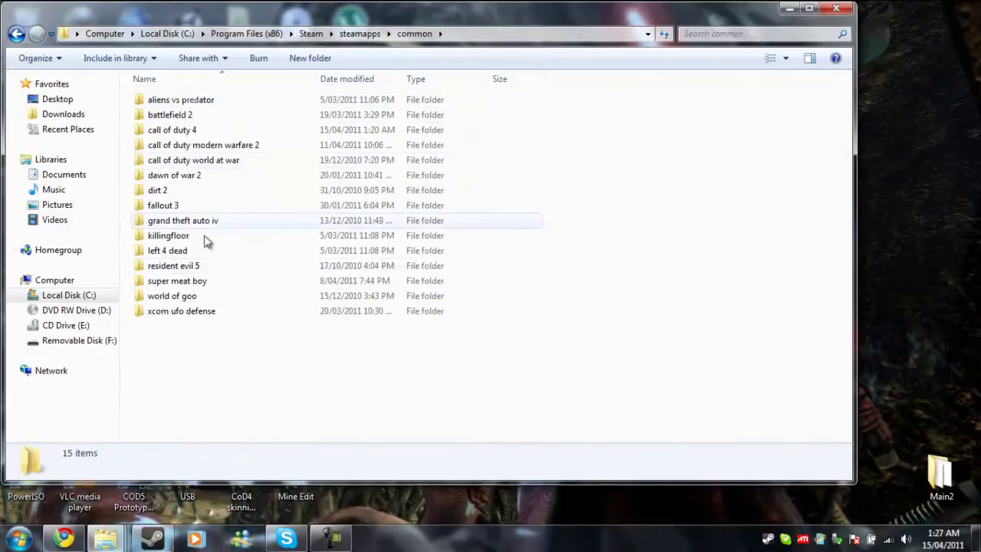
double_click(187, 129)
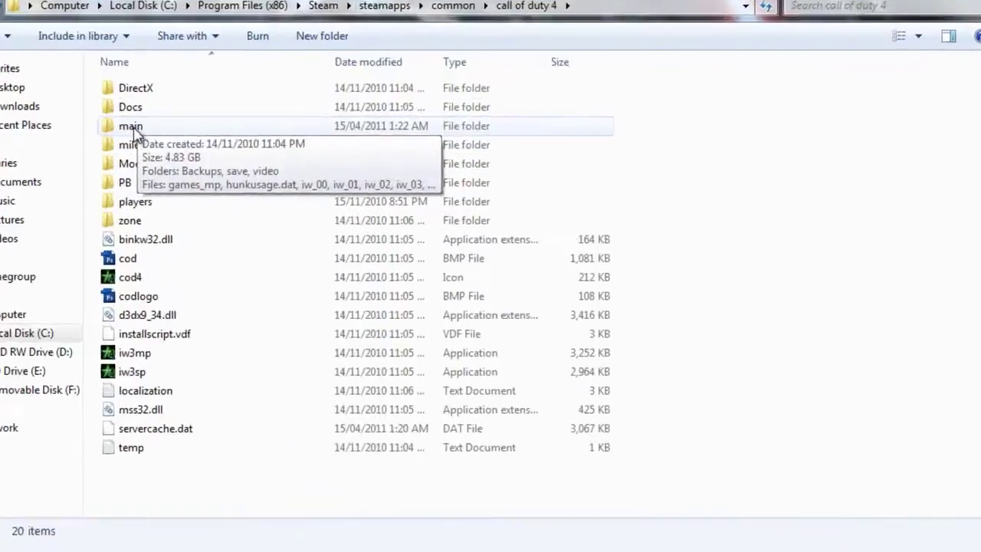
double_click(159, 131)
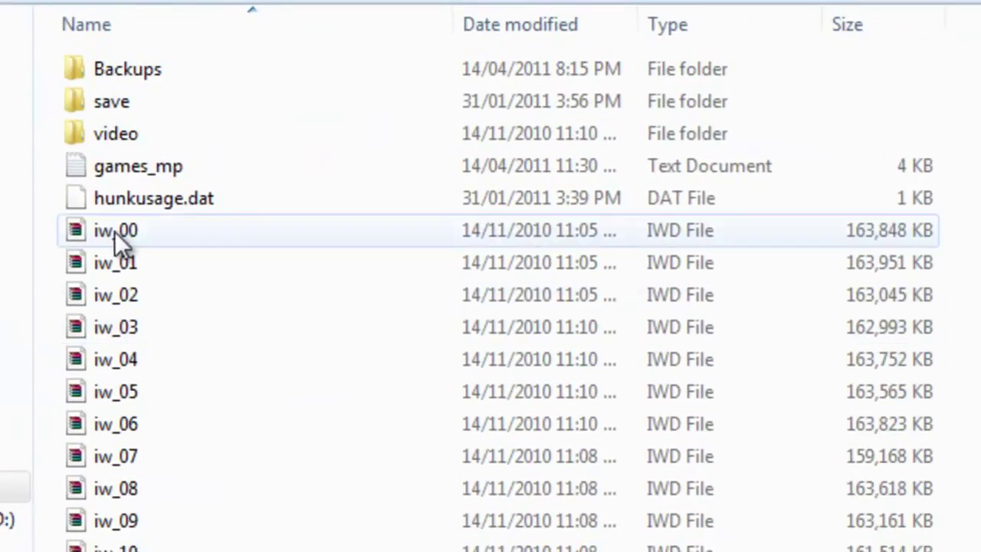
click(115, 230)
click(134, 363)
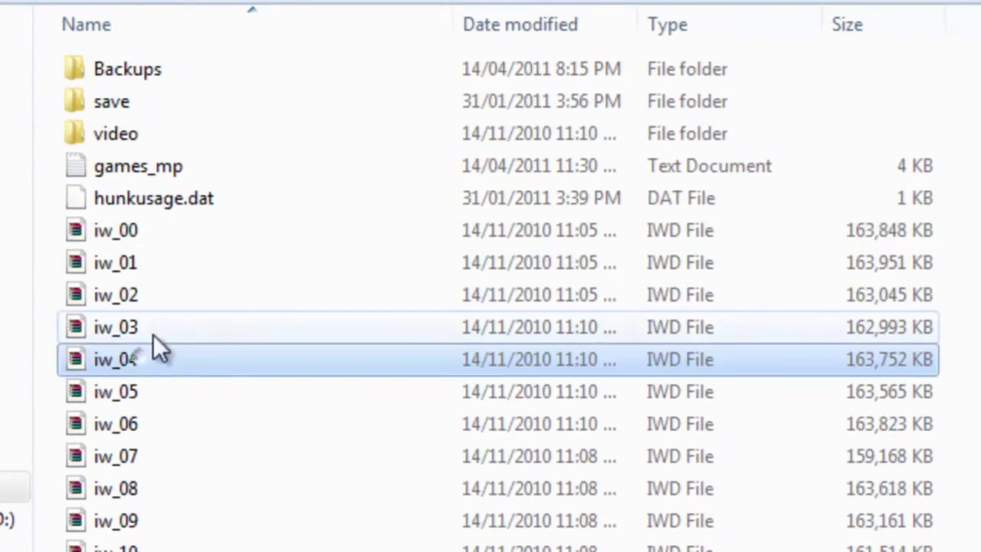
shift+click(176, 237)
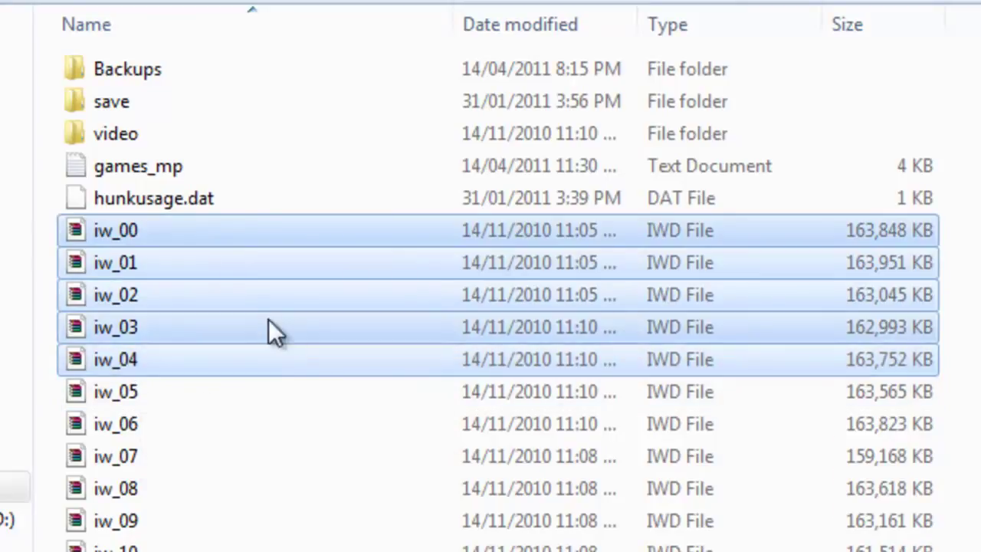
click(953, 368)
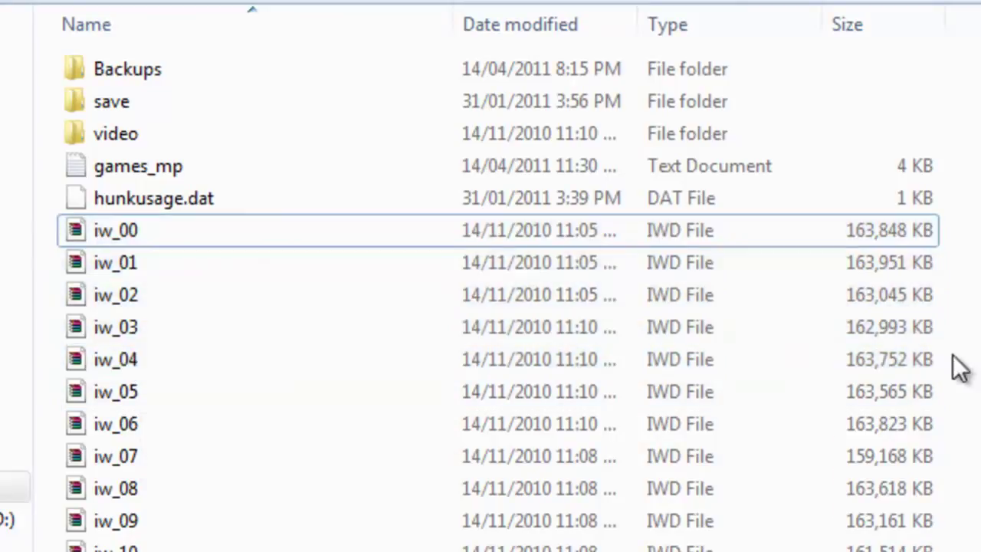
click(620, 349)
click(145, 224)
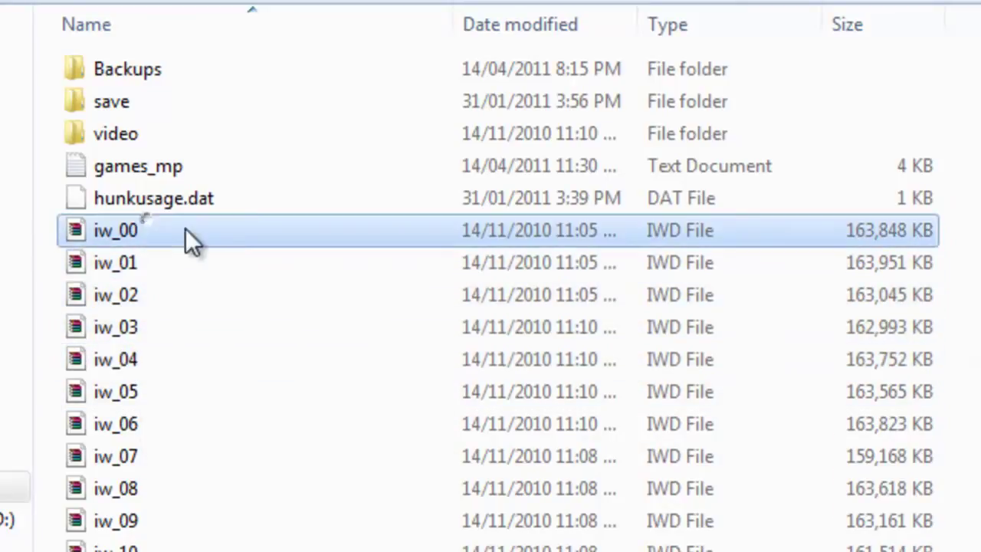
shift+click(210, 360)
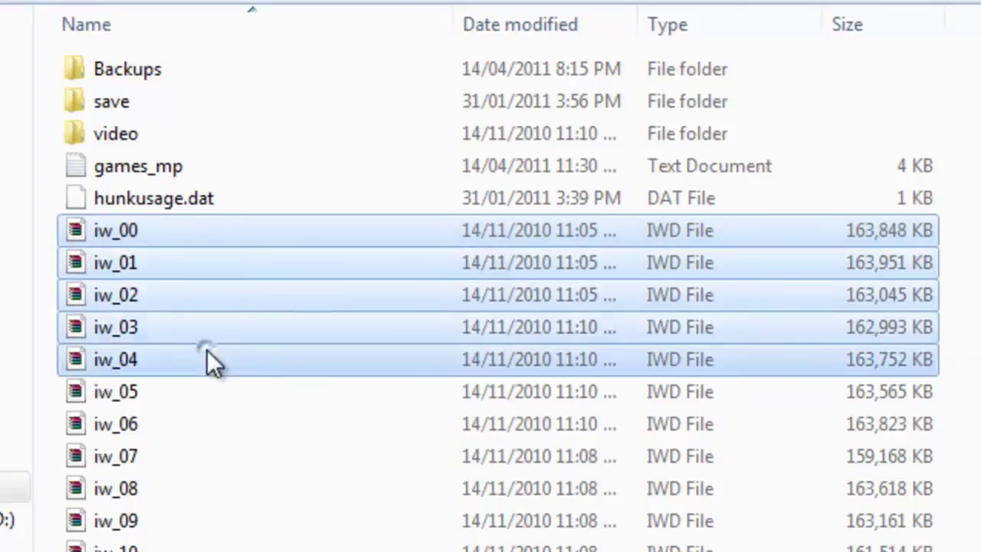
click(958, 360)
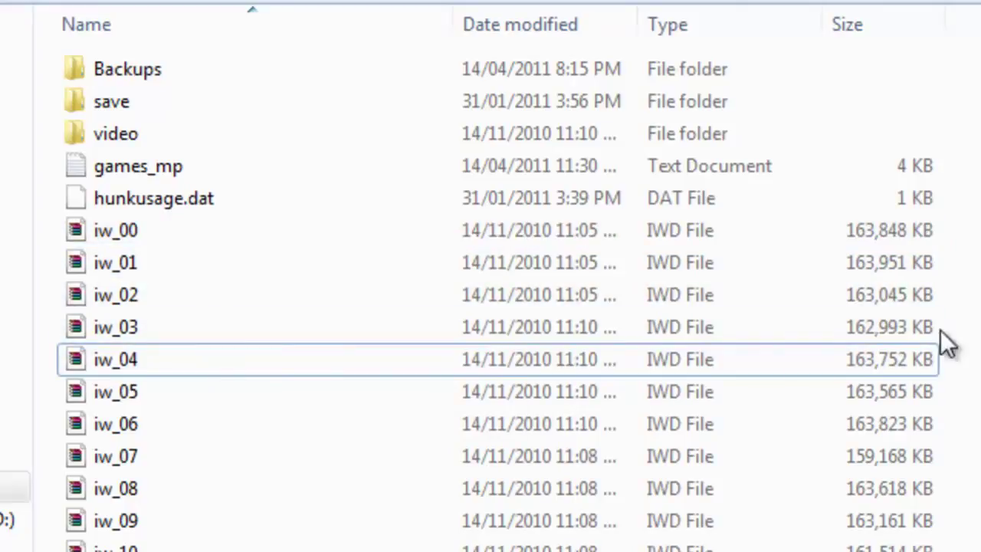
click(733, 360)
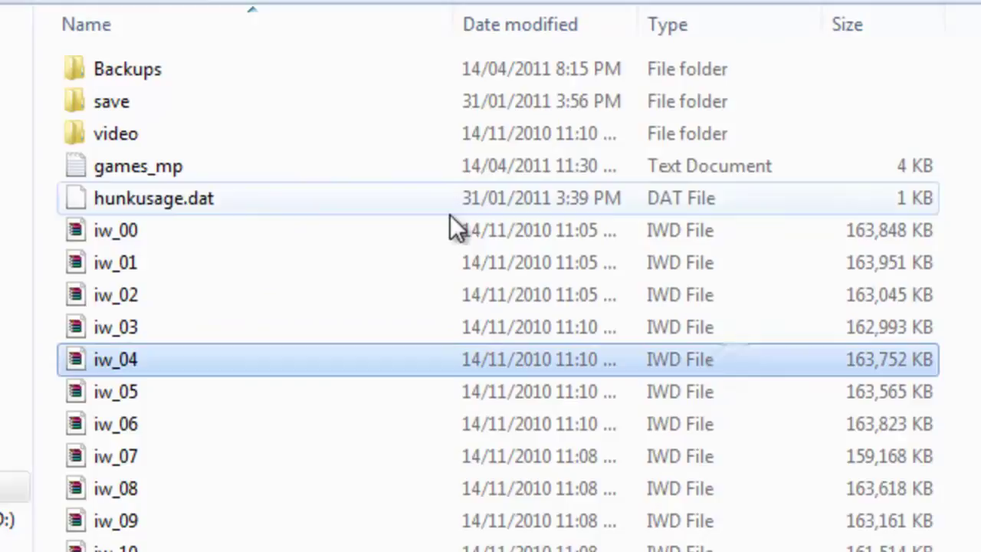
click(464, 231)
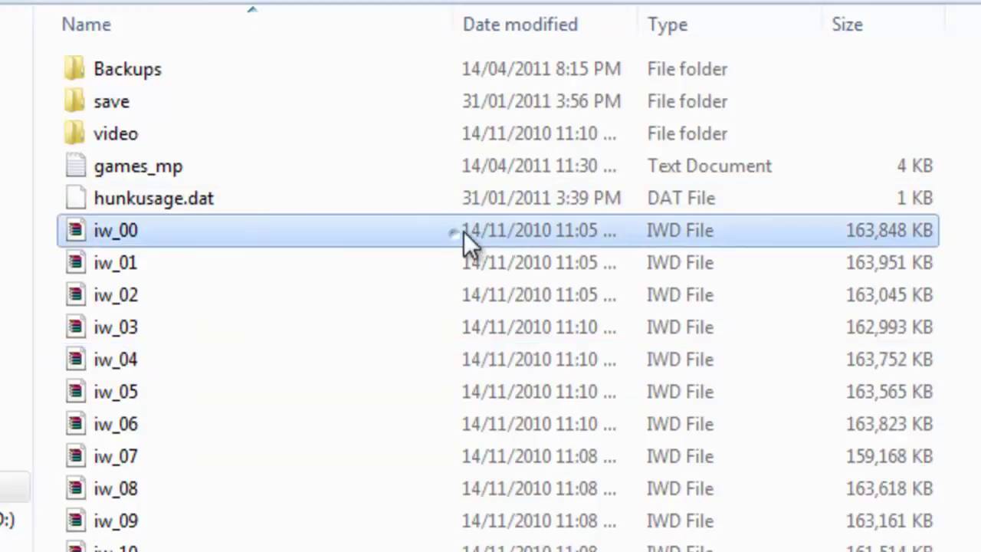
click(372, 357)
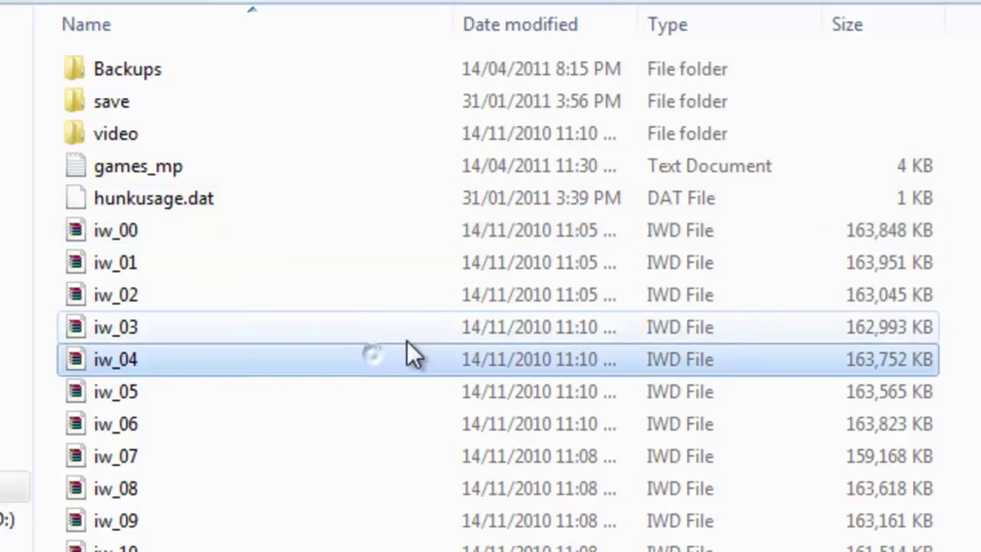
shift+click(264, 229)
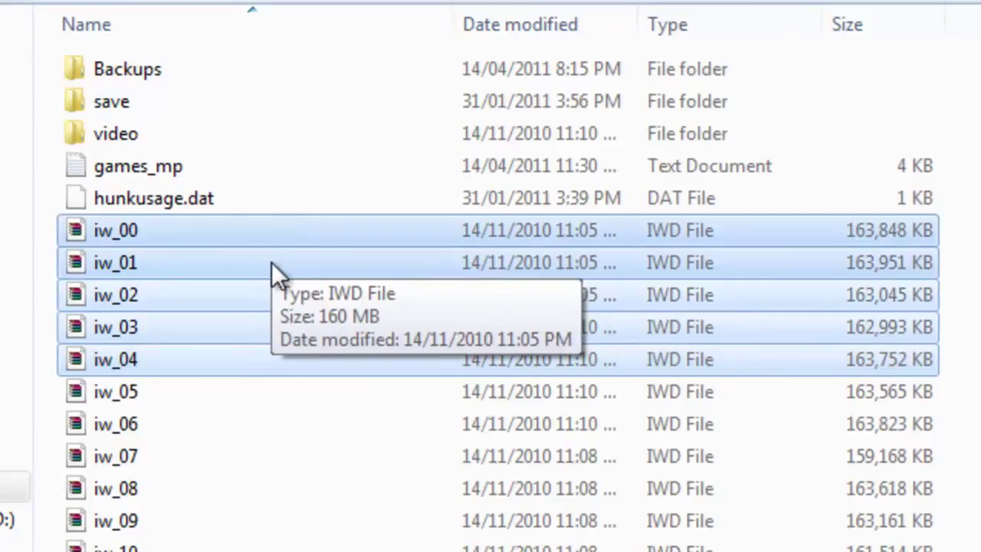
click(883, 357)
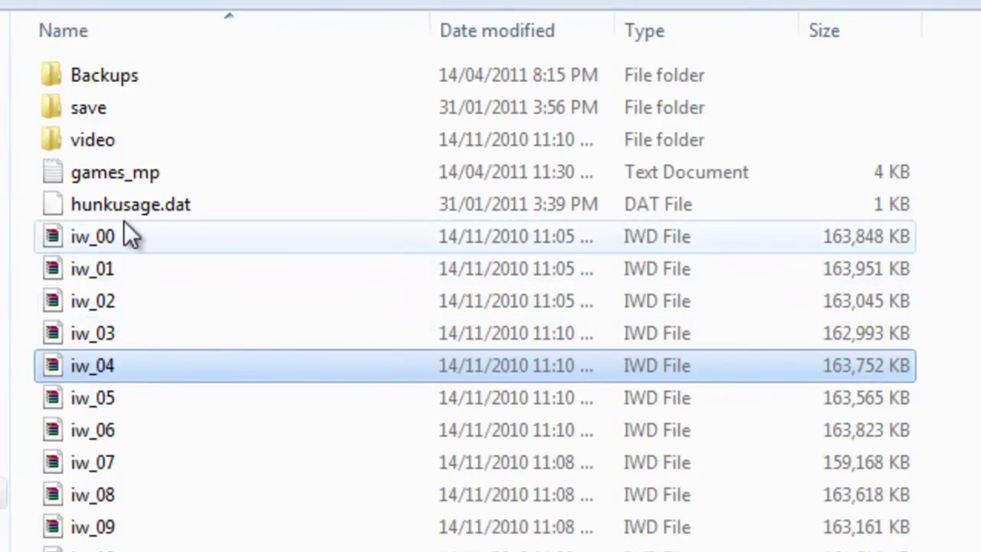
click(123, 244)
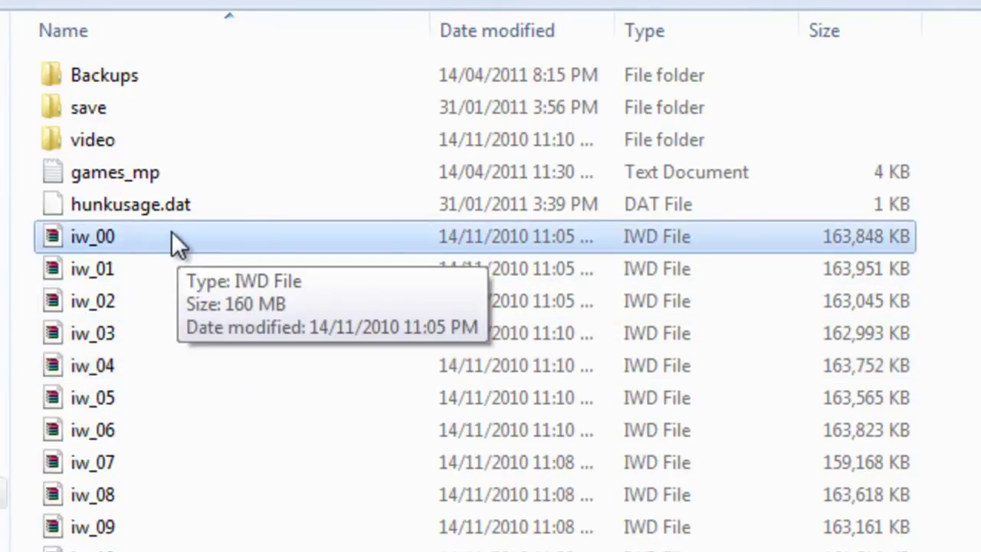
right_click(188, 236)
key(m)
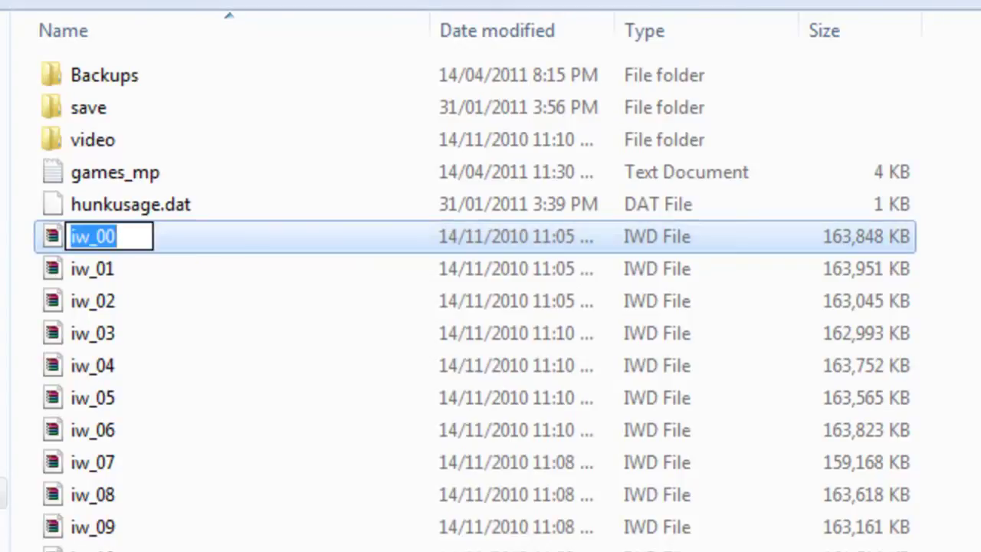
key(Return)
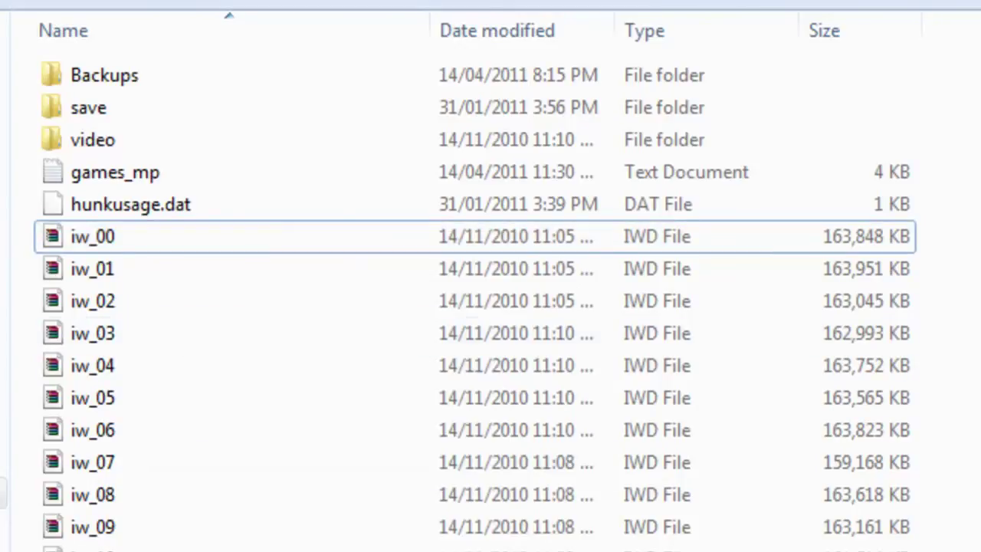
click(228, 241)
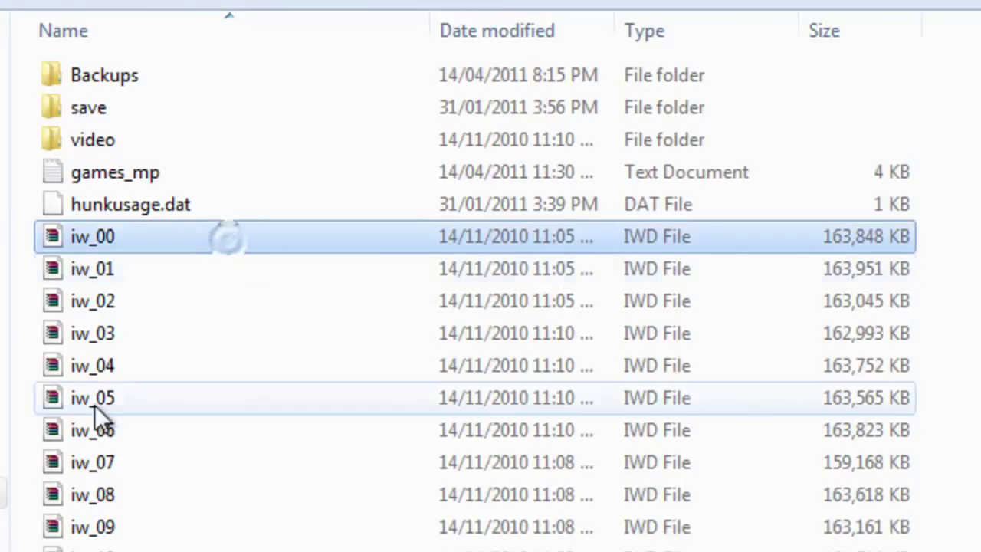
shift+click(114, 366)
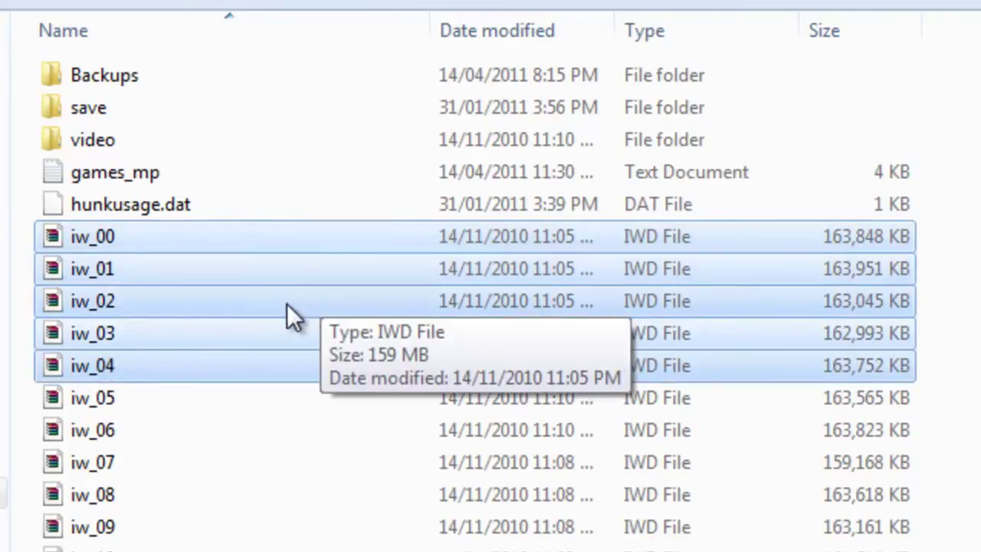
double_click(127, 79)
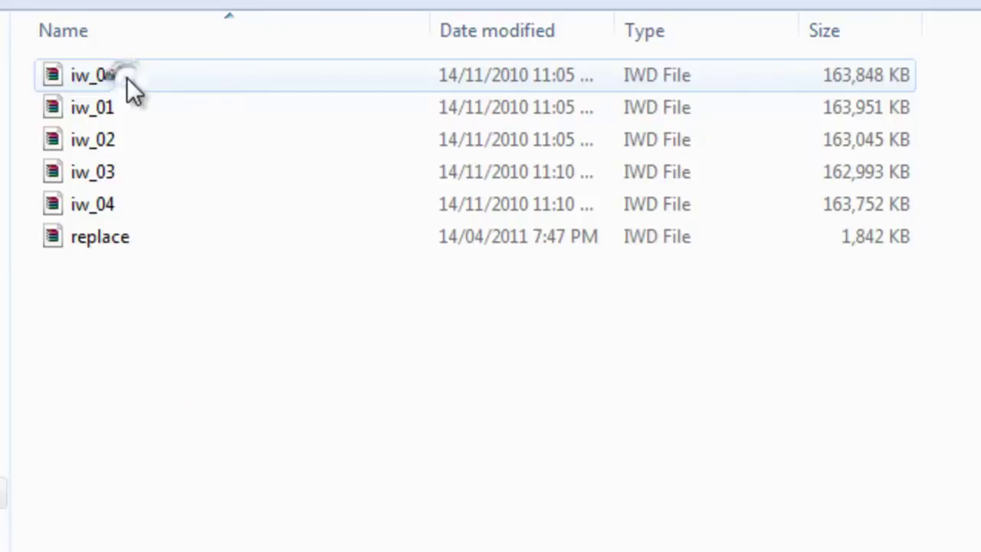
click(117, 82)
click(135, 202)
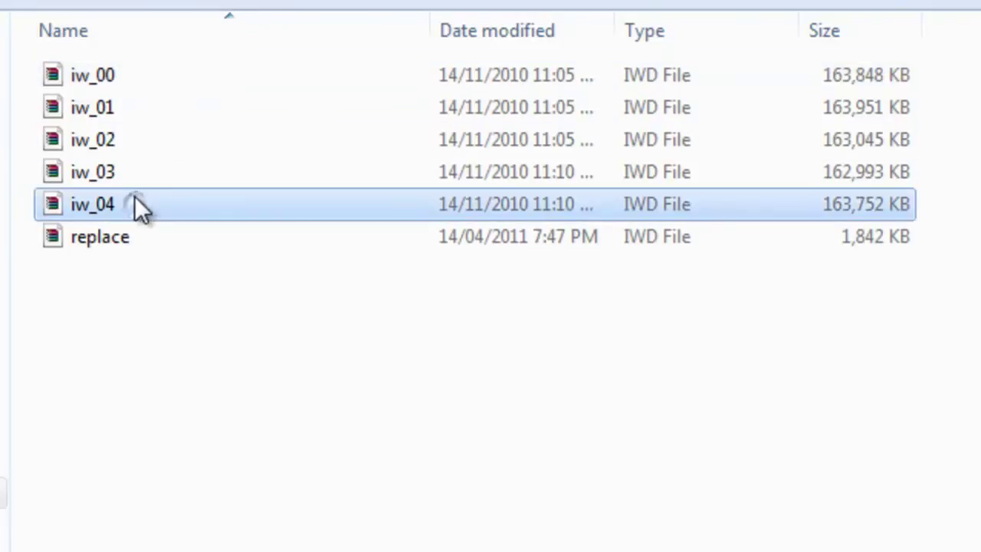
shift+click(162, 115)
key(BackSpace)
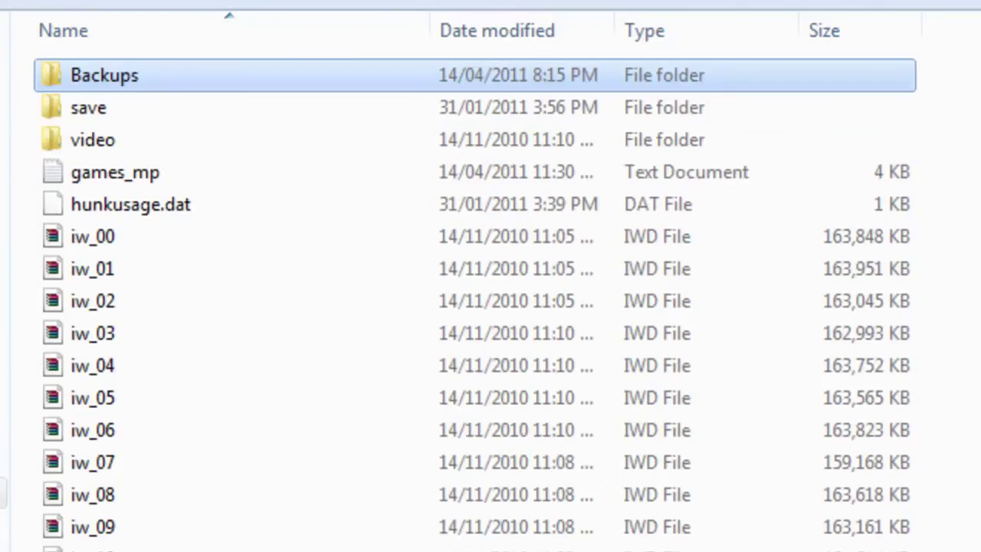
click(143, 235)
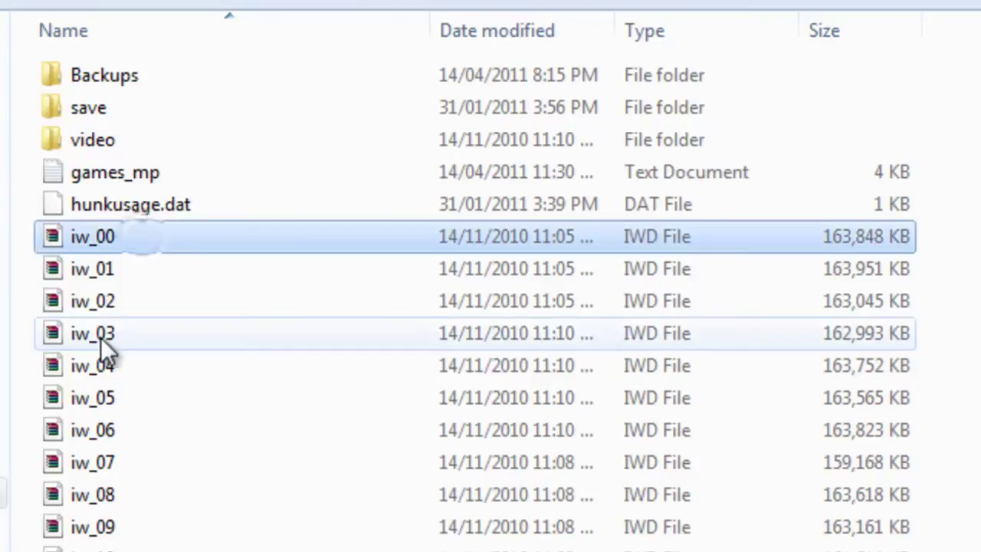
shift+click(117, 365)
click(139, 238)
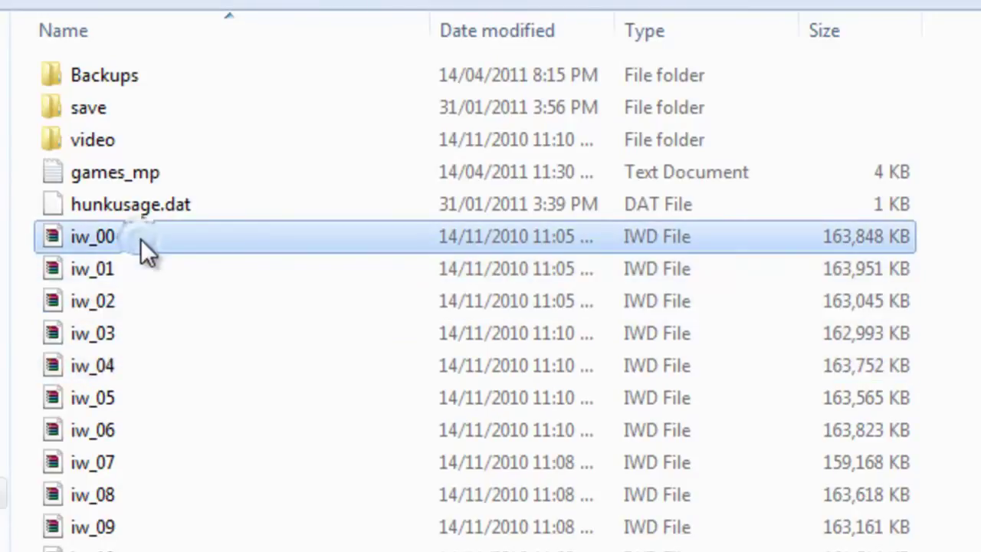
- Rename iw_00 to localized_english_aa
right_click(140, 238)
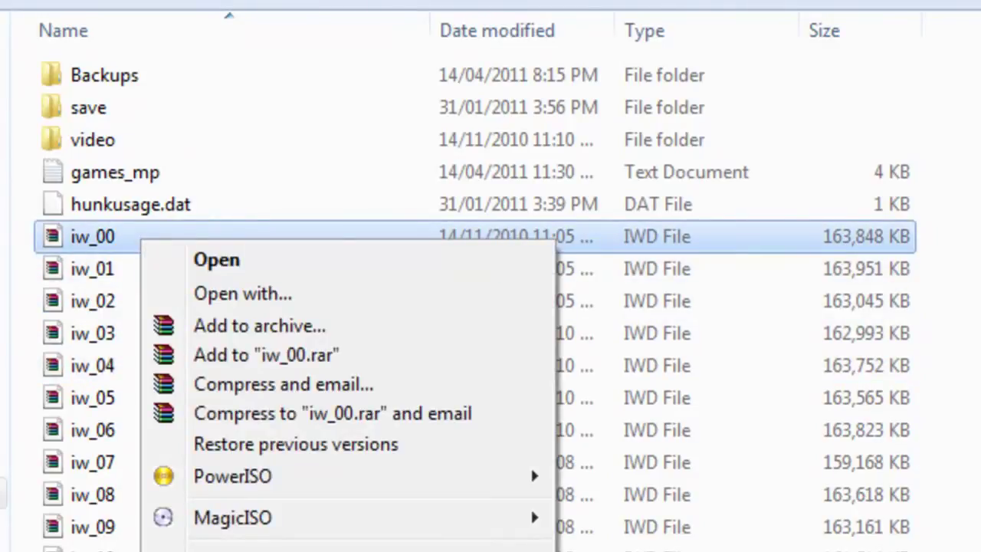
key(m)
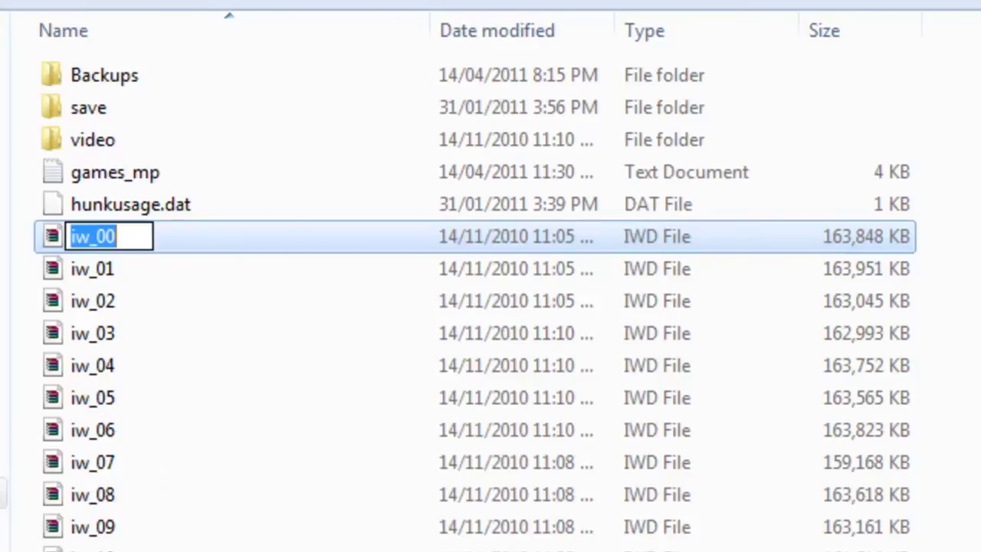
text(loxa)
key(BackSpace)
key(BackSpace)
text(c)
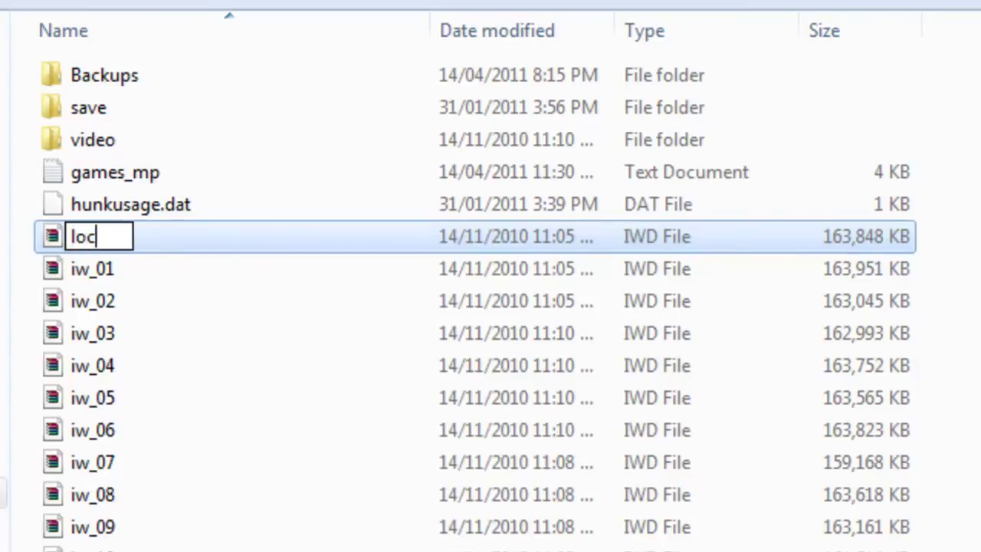
text(alize)
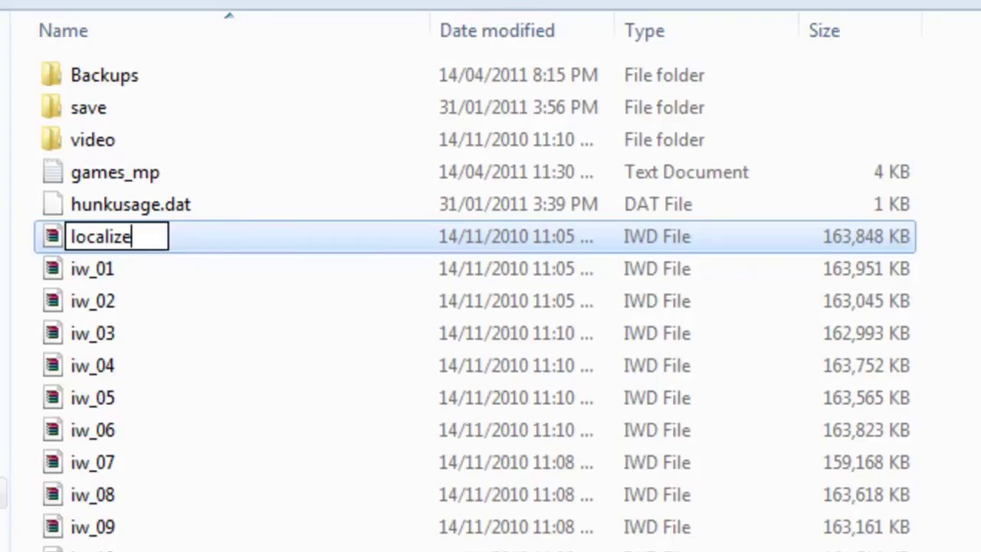
text(d_engl)
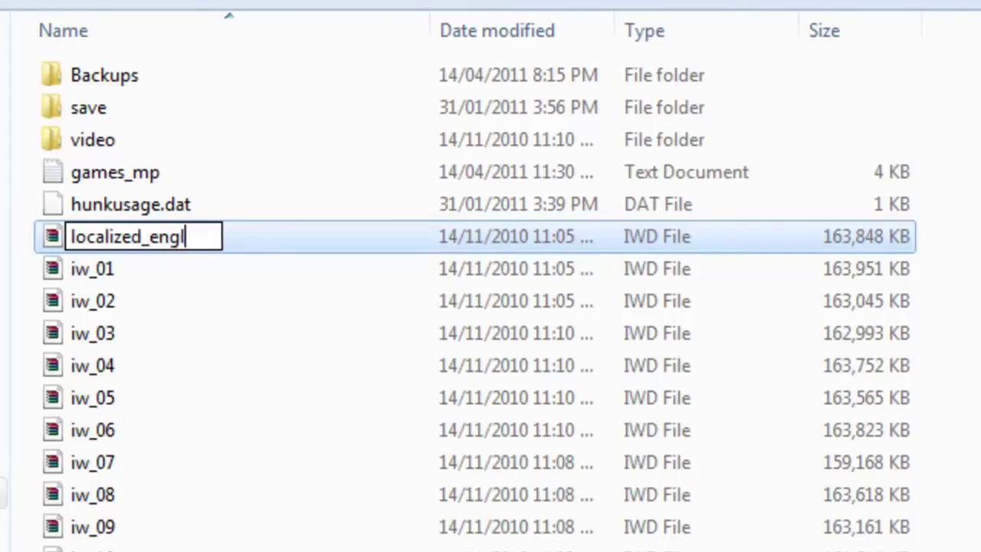
text(ish)
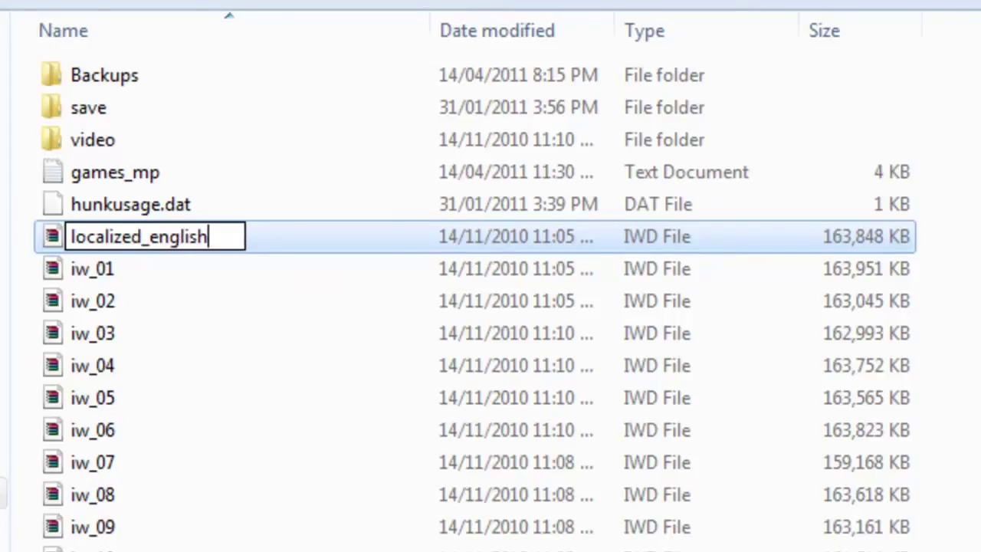
text())
key(BackSpace)
text(_)
text(aa)
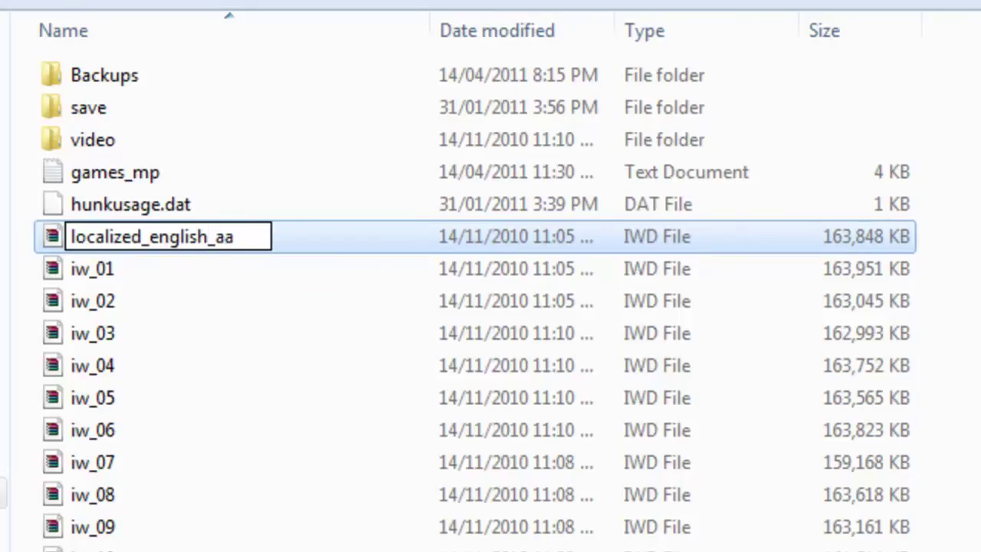
key(Return)
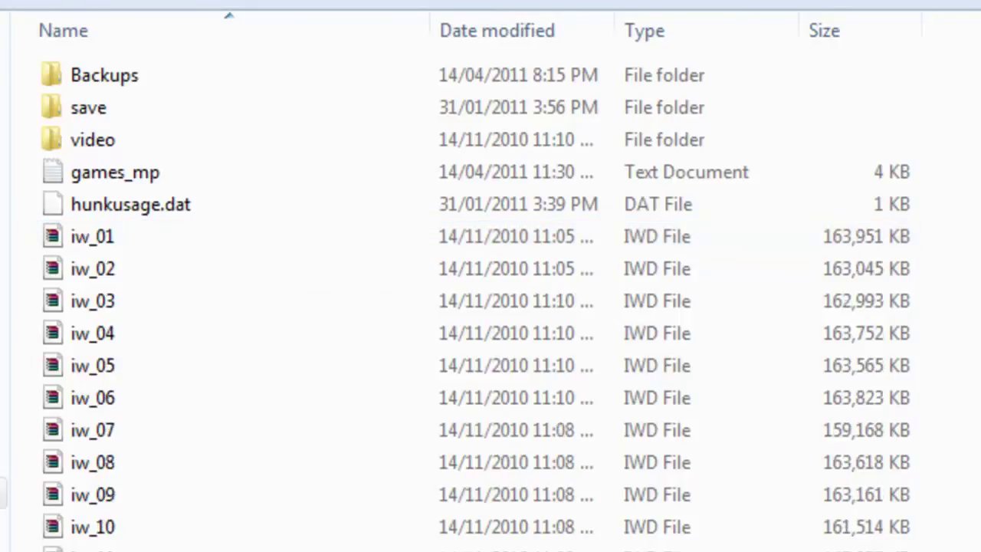
- Rename iw_01 to localized_english_aab
click(143, 237)
right_click(134, 230)
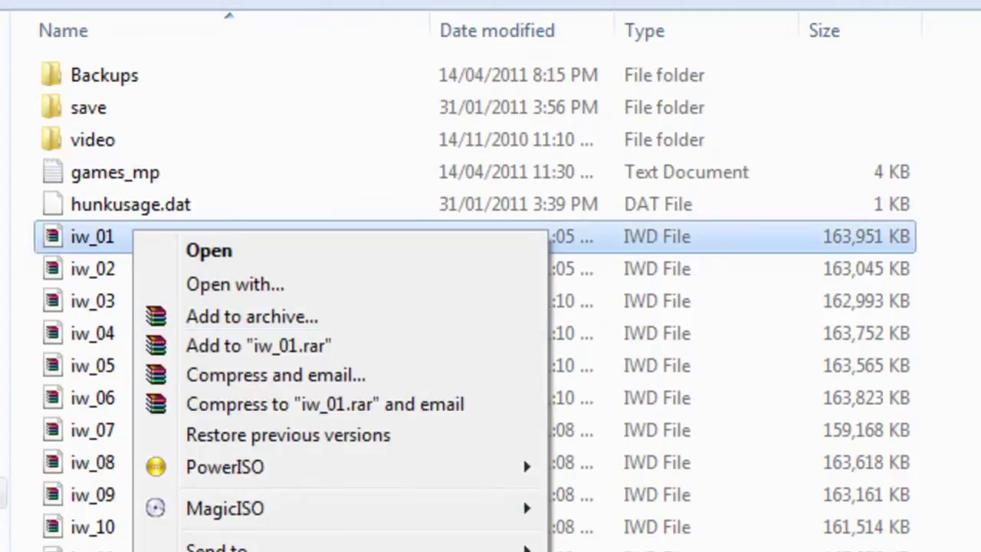
key(m)
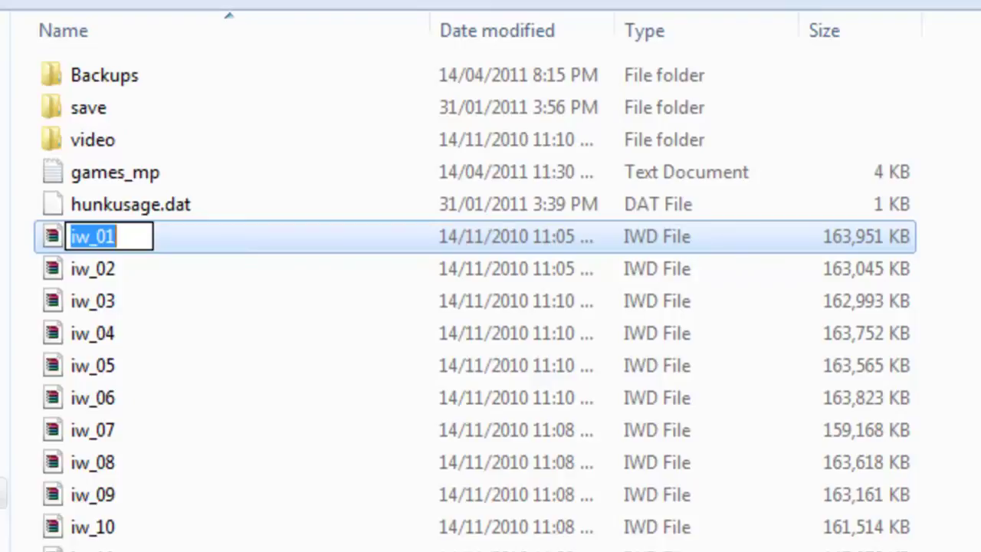
text(l)
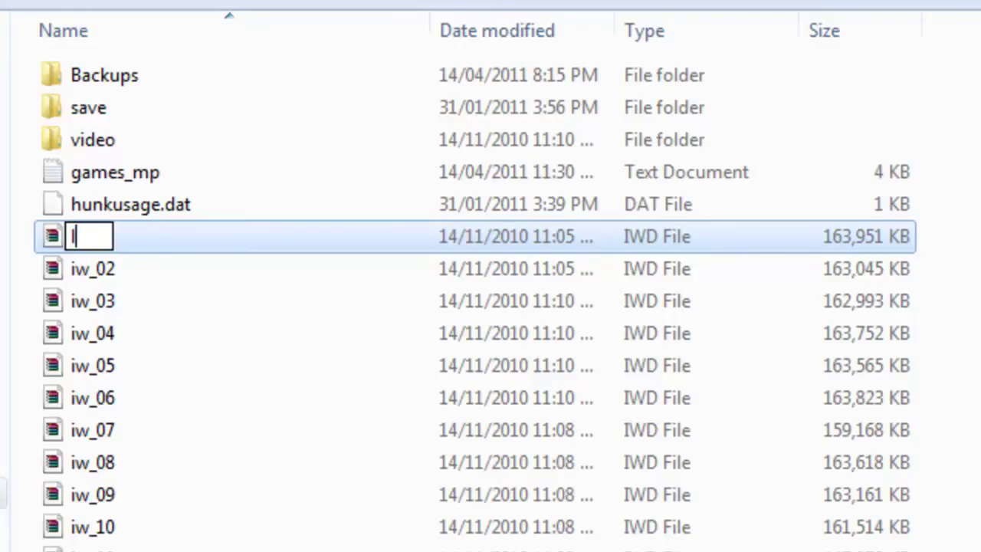
text(ocaz)
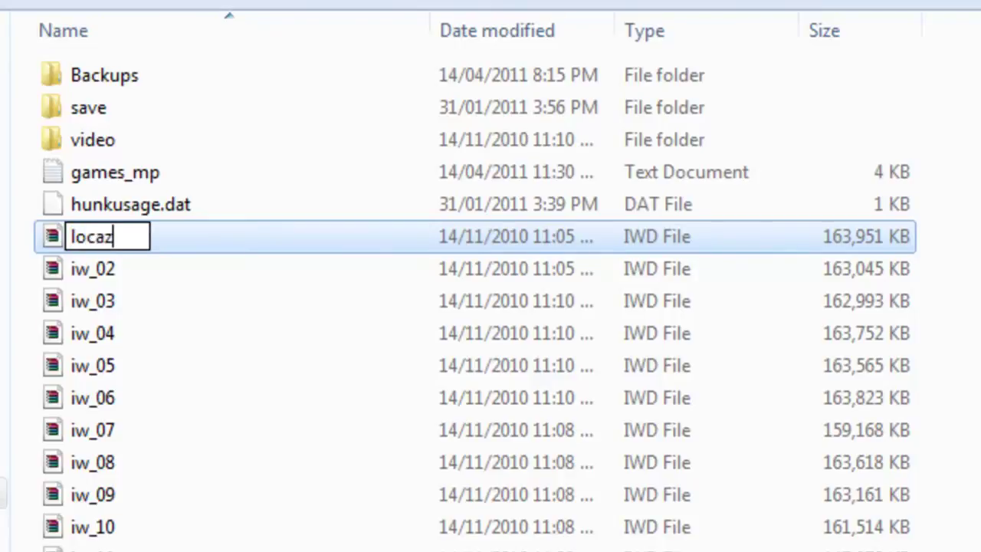
key(BackSpace)
text(iz)
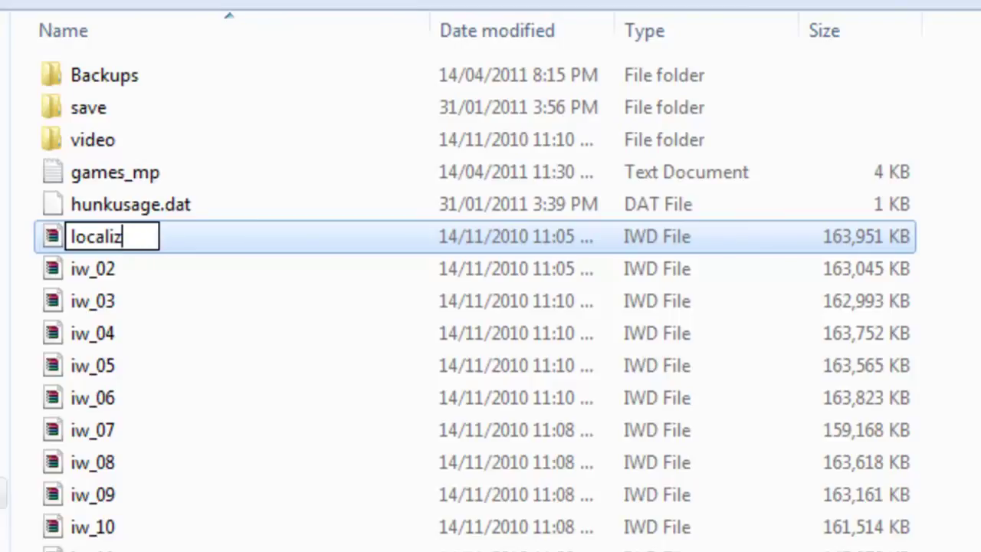
text(ed)
text(_engl)
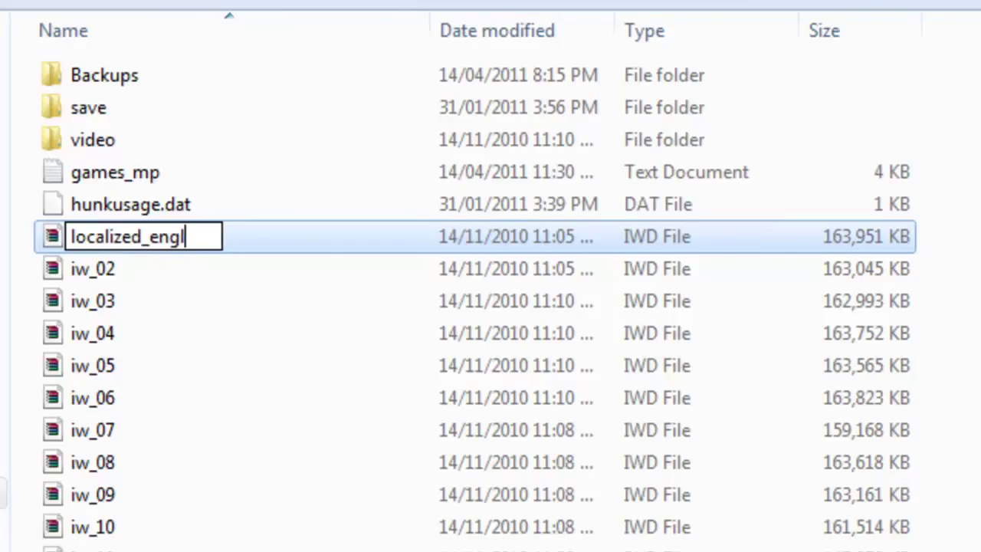
text(ius)
key(BackSpace)
key(BackSpace)
text(sh)
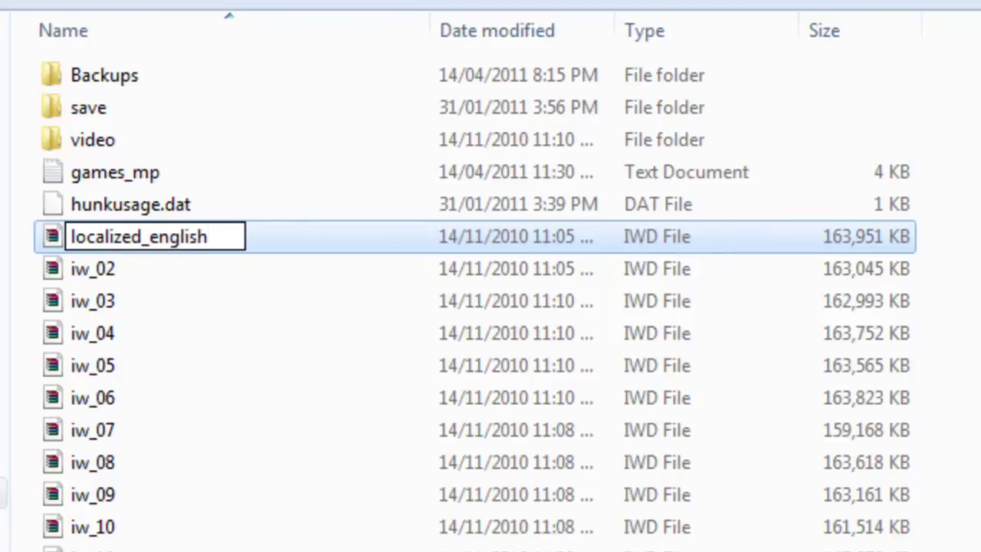
text(_a)
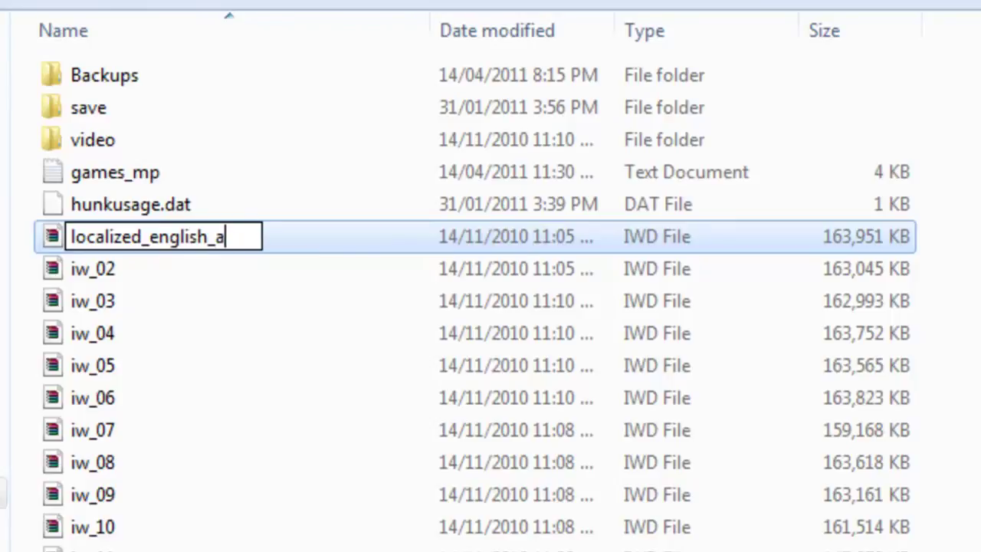
text(ab)
click(108, 262)
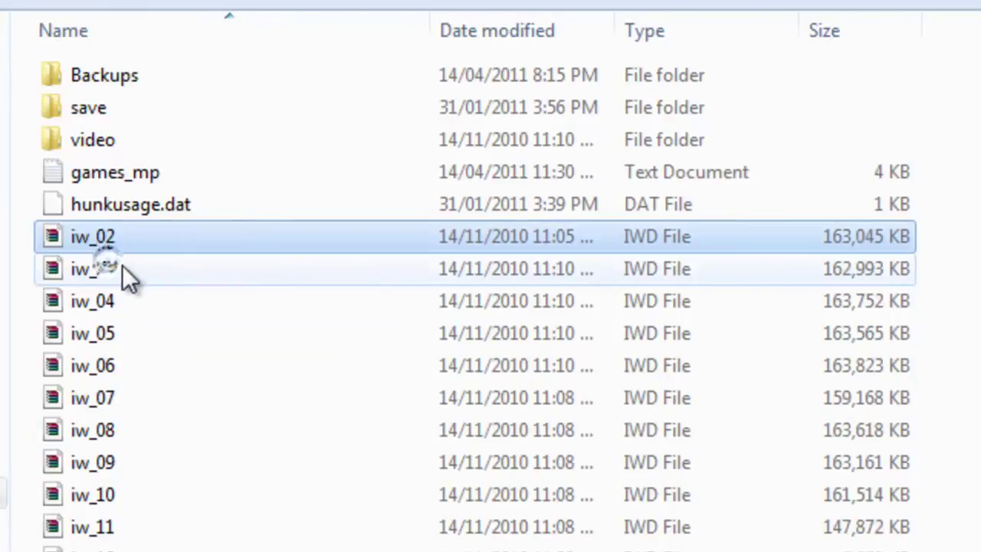
- Rename iw_02 to localized_english_aac
right_click(119, 234)
text(m)
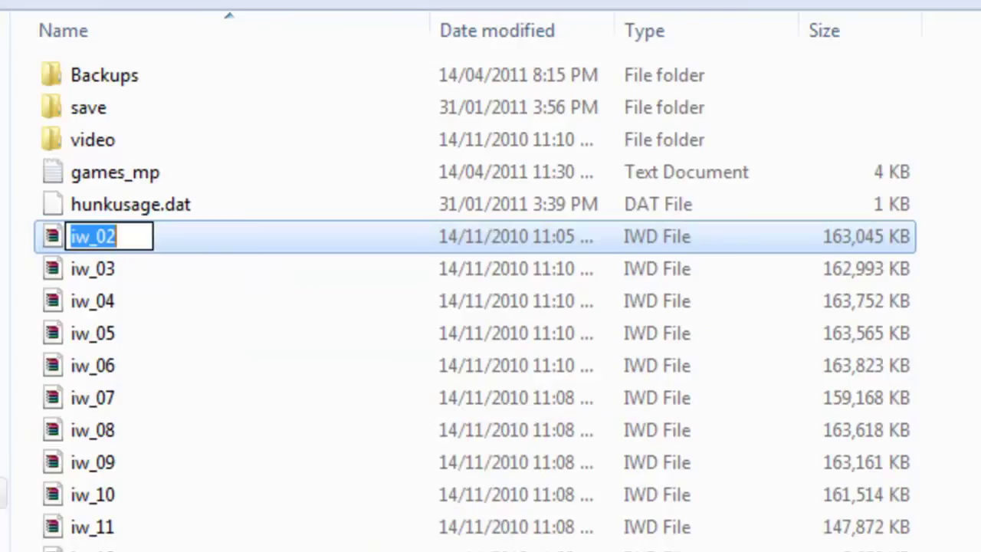
text(locali)
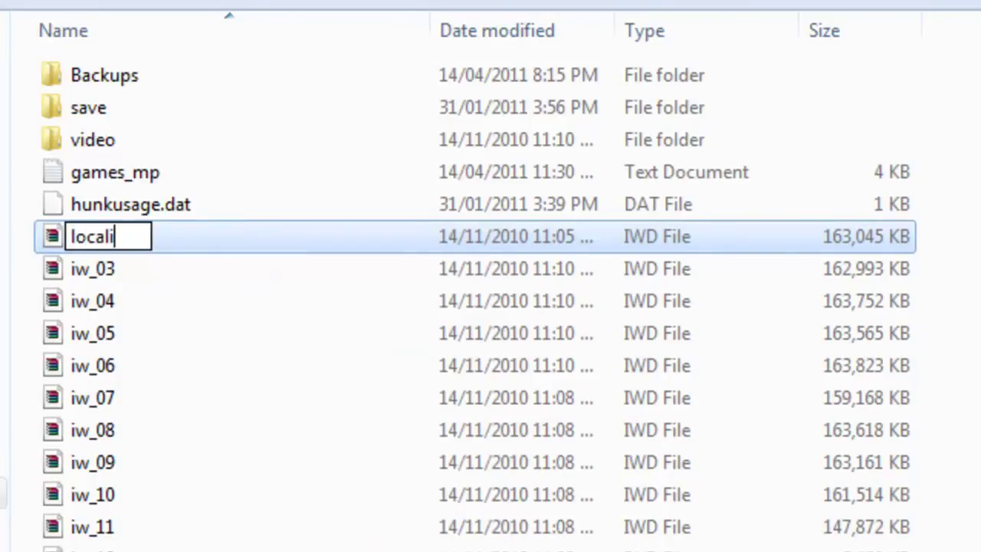
text(zed_)
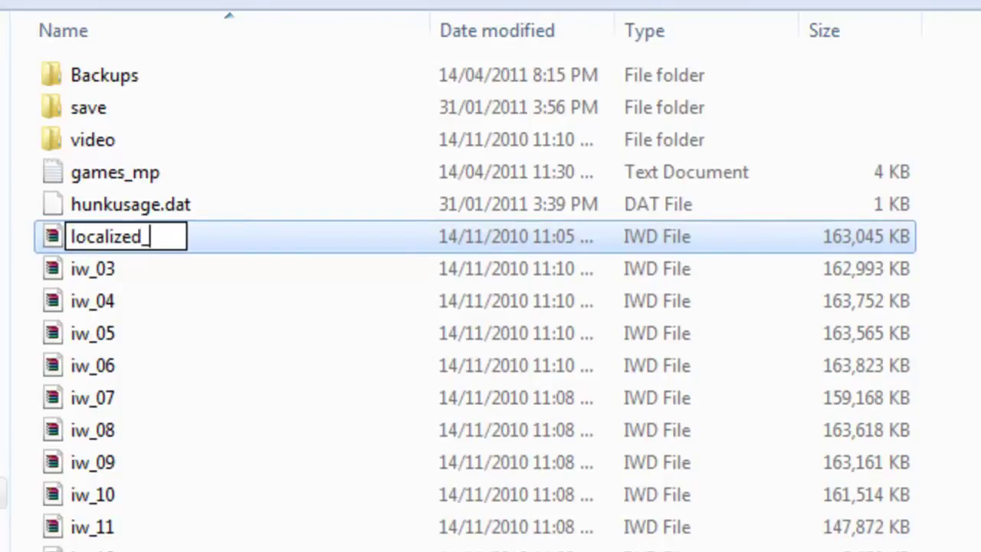
text(english_)
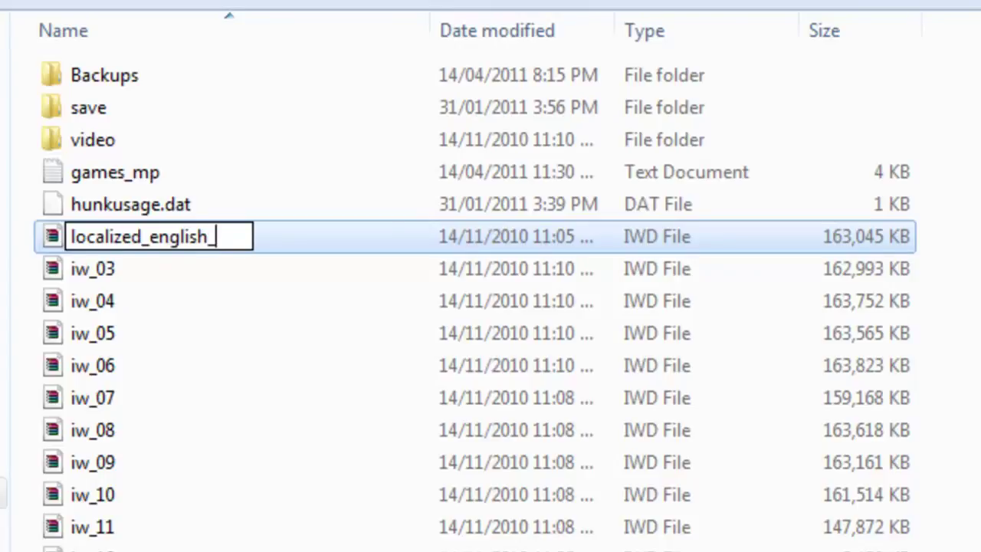
text(aac)
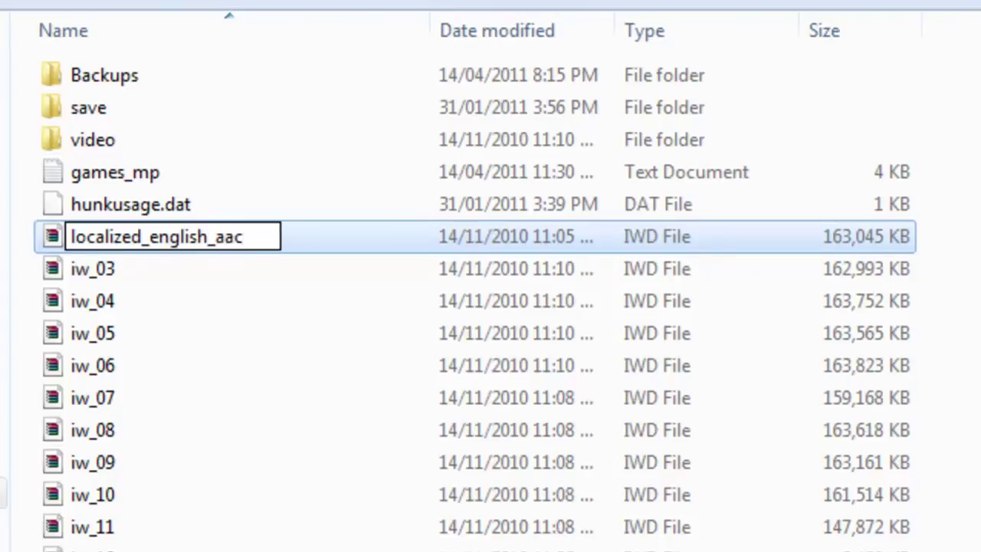
click(238, 351)
- Enter localized_english_aad as the new name for iw_03
click(108, 237)
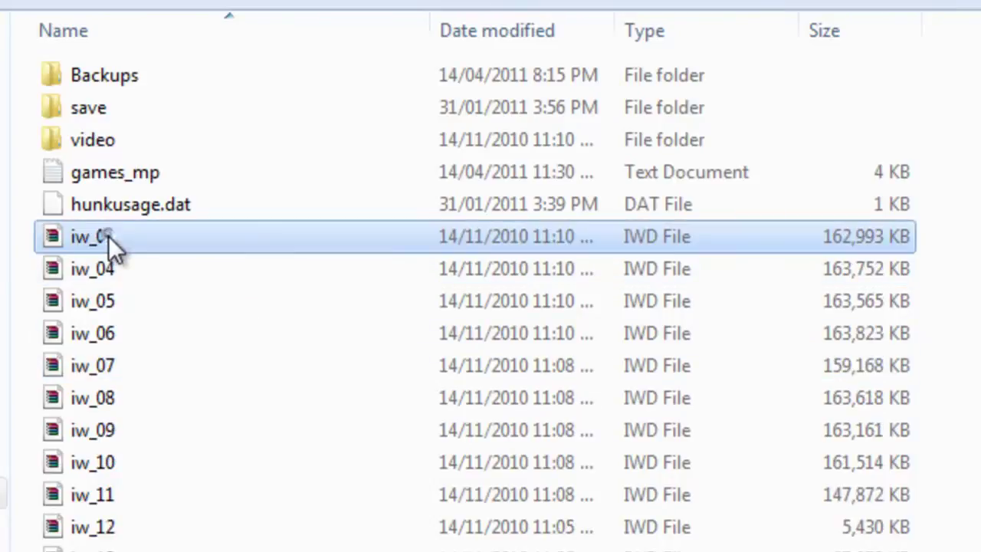
right_click(108, 237)
text(m)
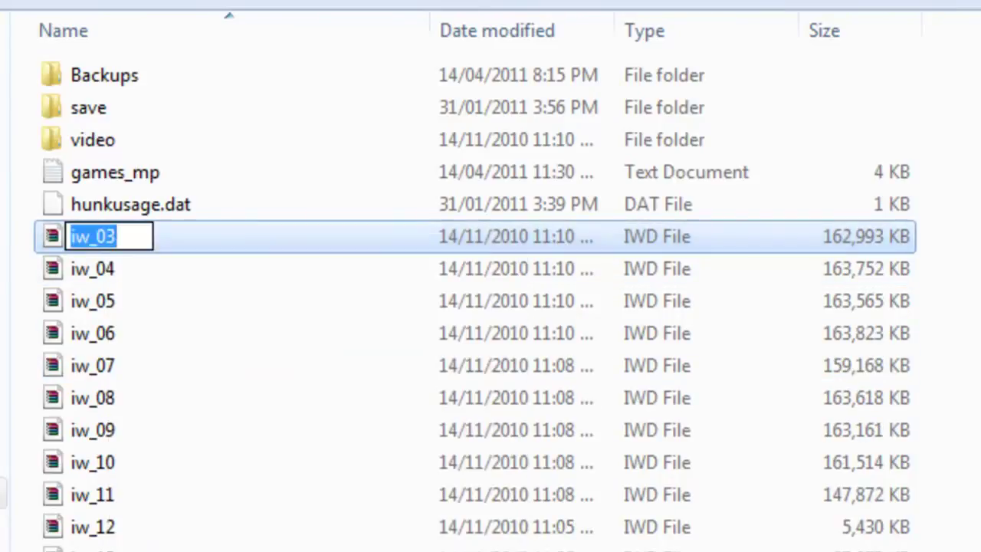
text(local)
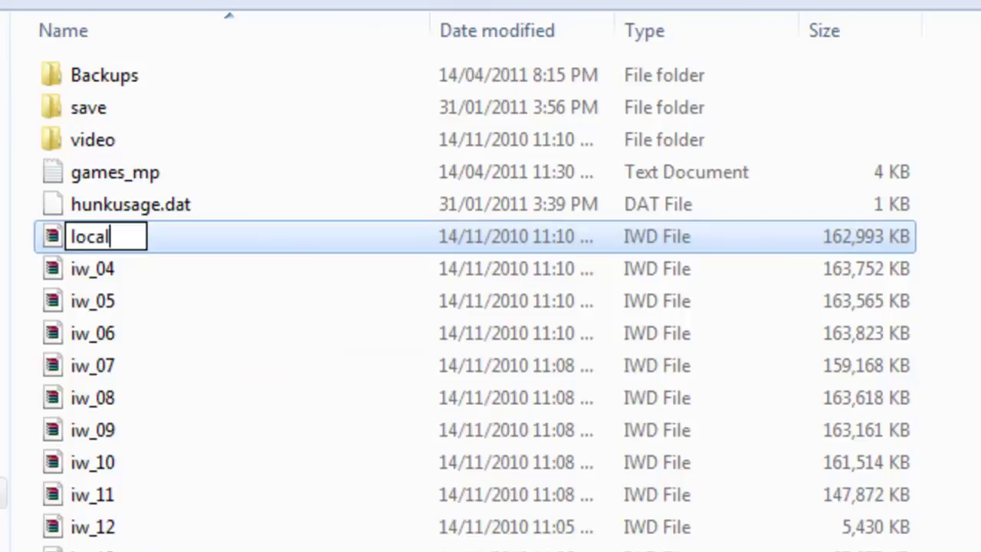
text(ied)
key(BackSpace)
key(BackSpace)
text(zed_)
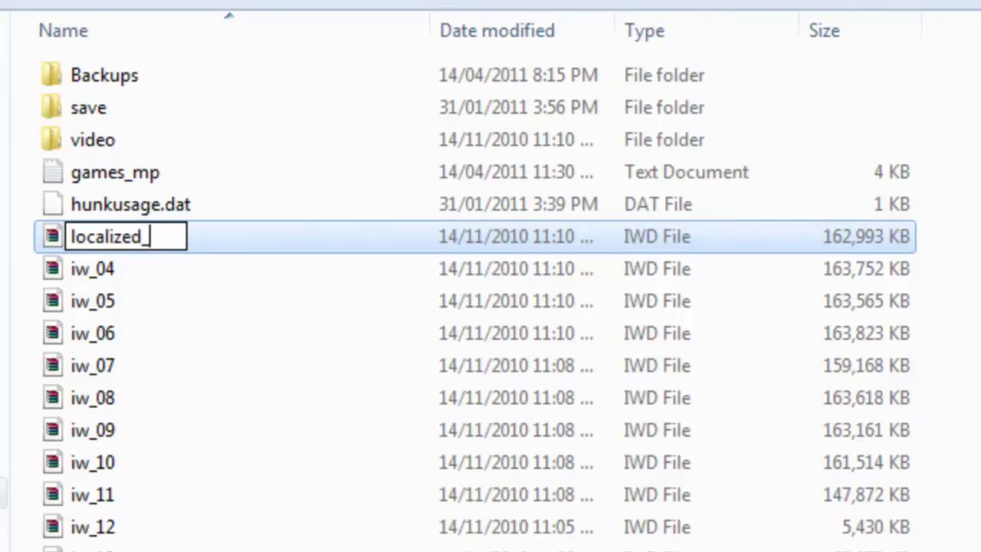
text(engl)
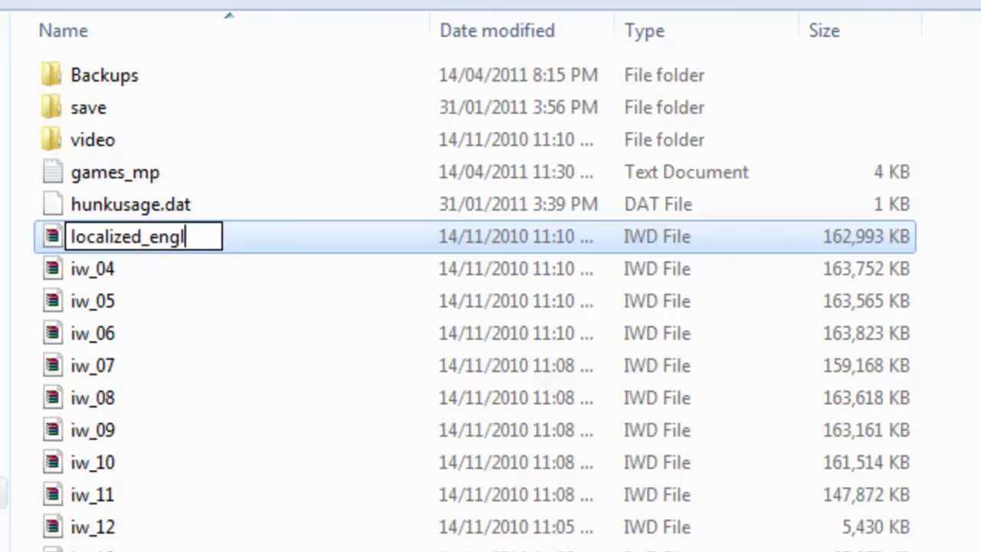
text(ish)
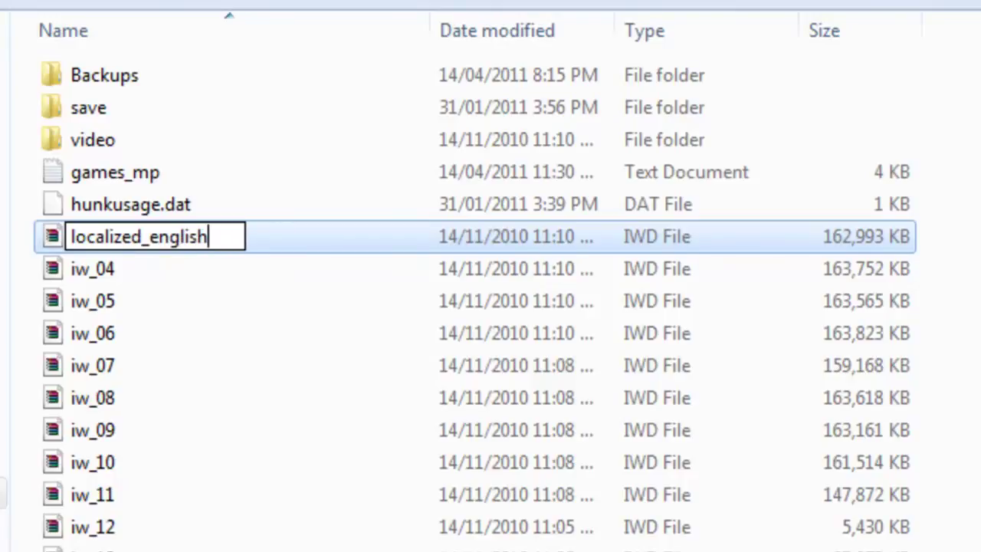
text(_aa)
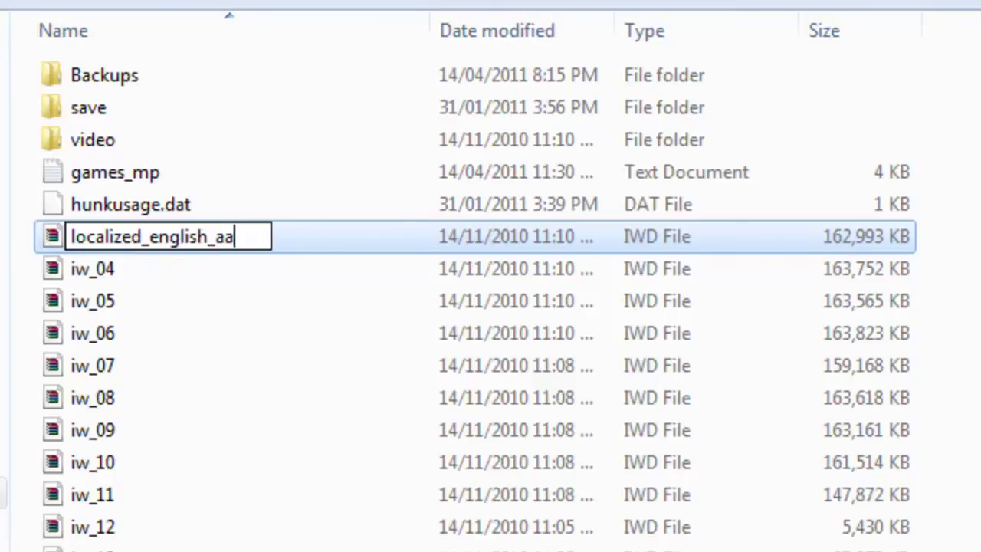
text(d)
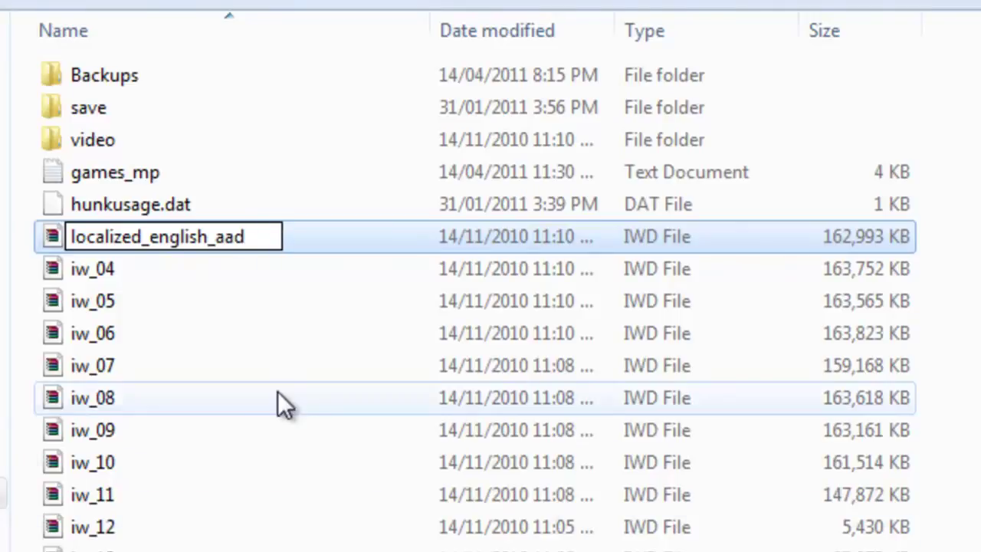
- Commit localized_english_aad, then rename iw_04 to localized_english_aae
click(241, 335)
right_click(134, 235)
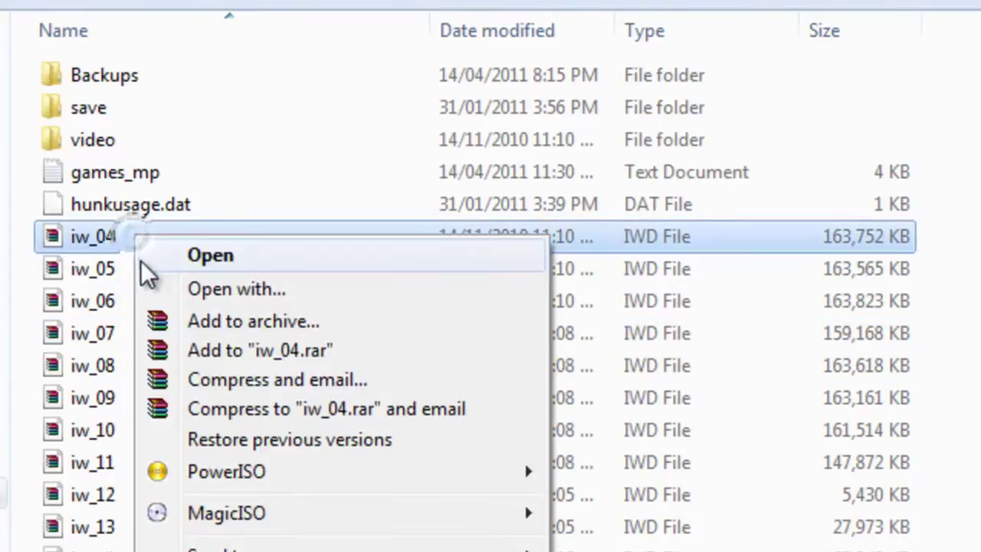
text(m)
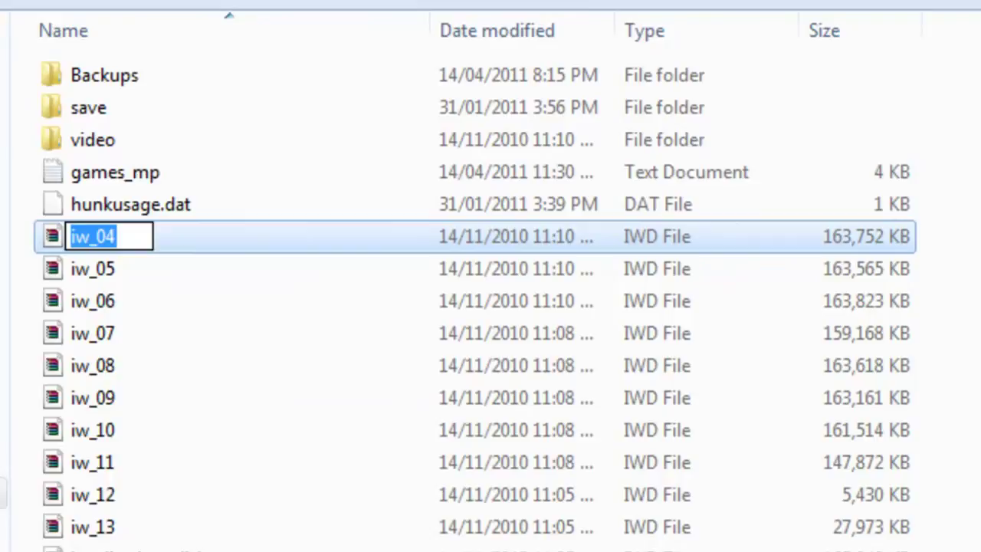
text(loz)
text(a)
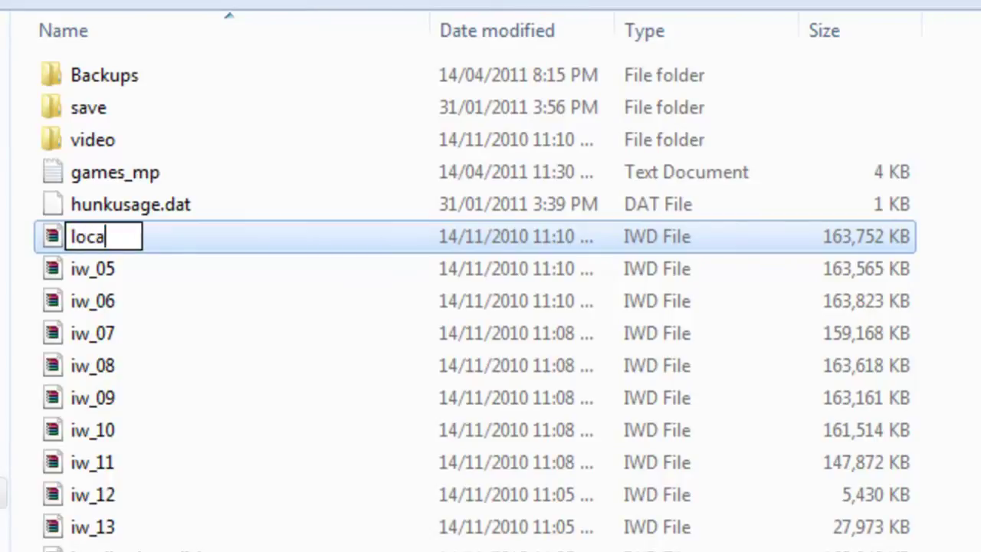
text(lize)
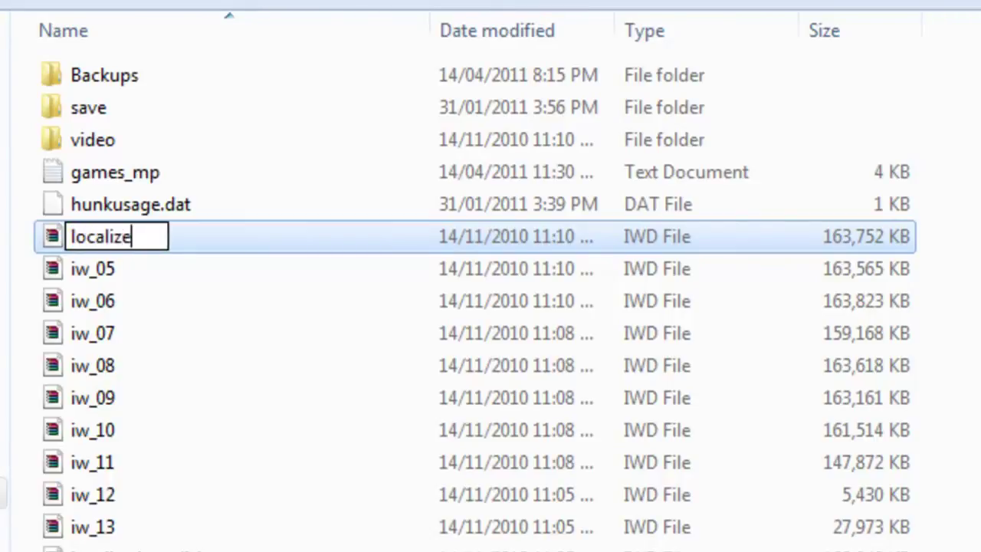
text(d_e)
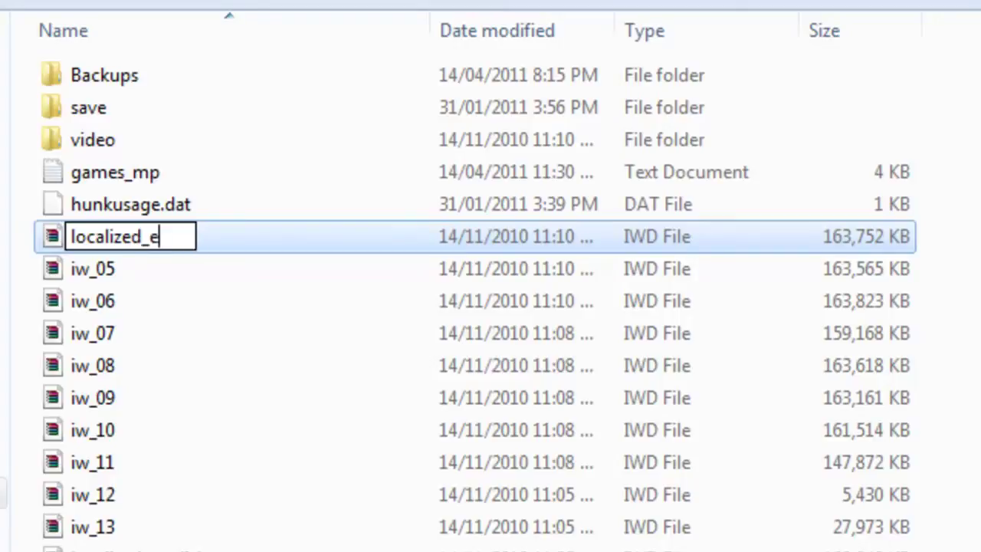
text(nglish_aae)
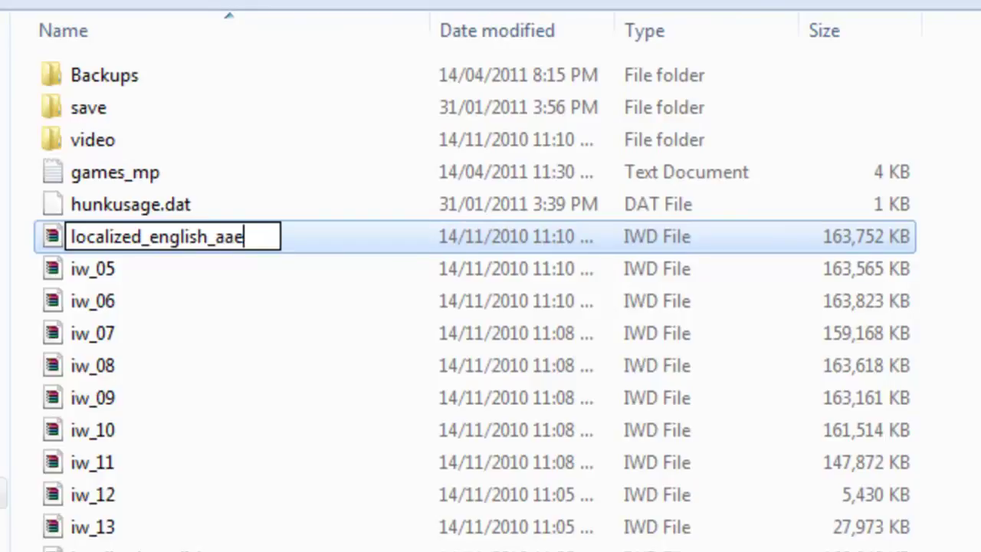
key(Return)
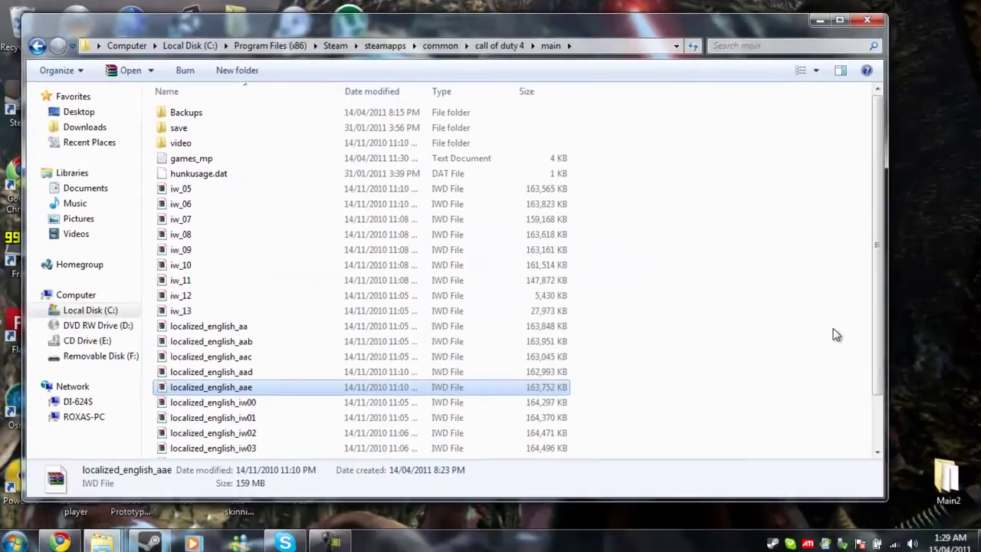
double_click(969, 483)
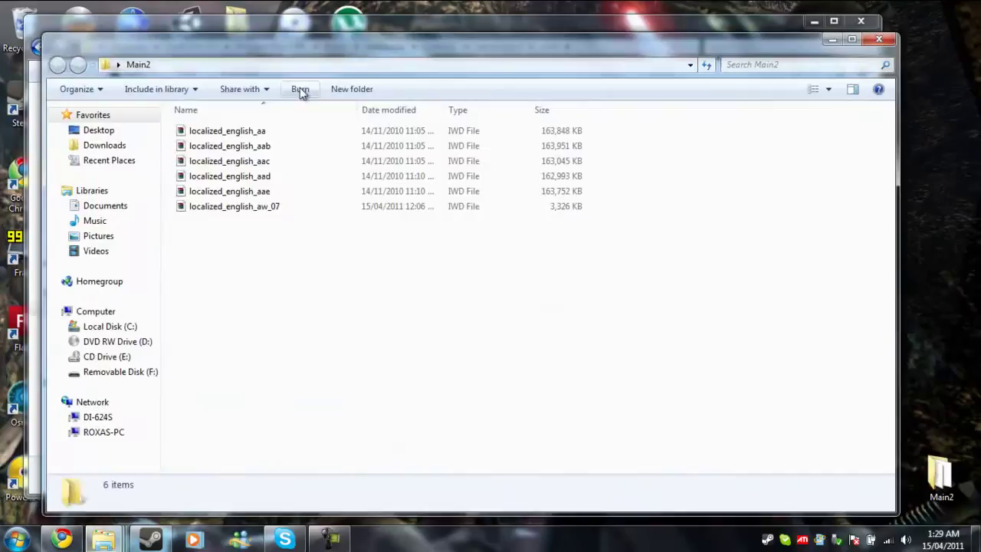
click(879, 39)
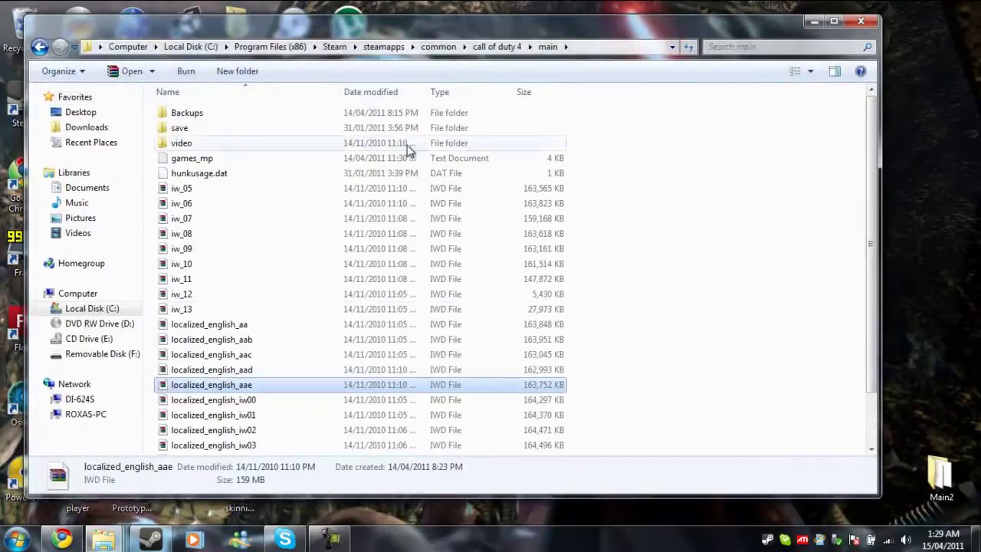
click(651, 267)
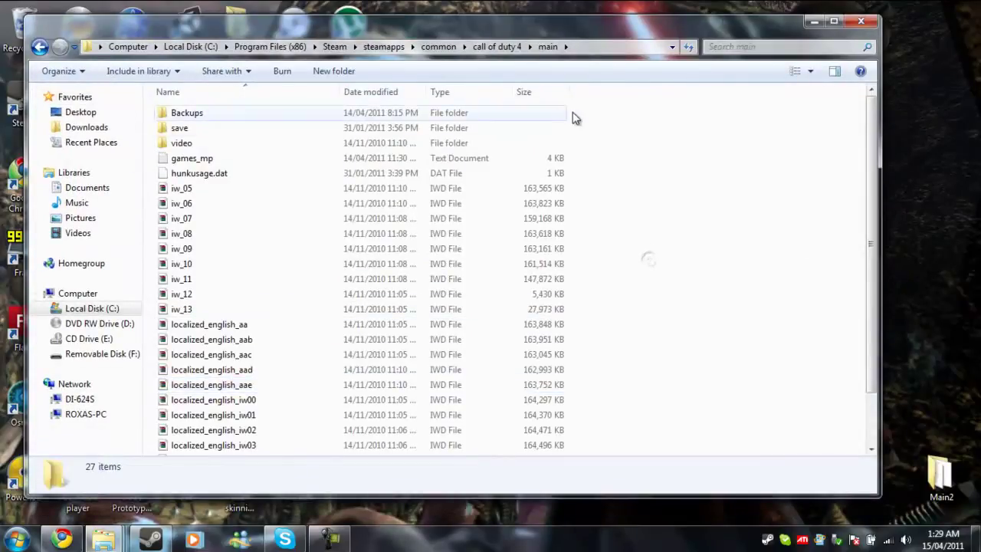
click(269, 386)
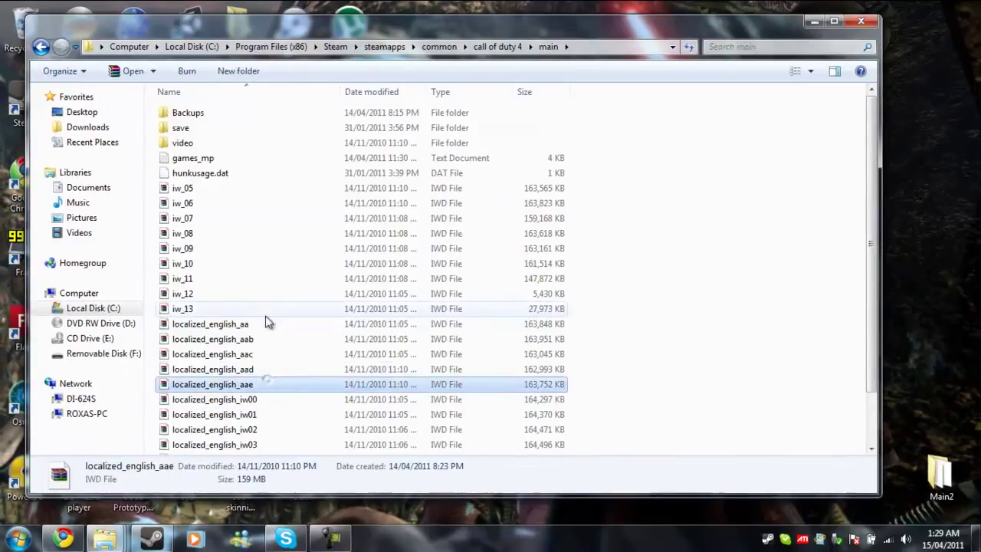
shift+click(257, 323)
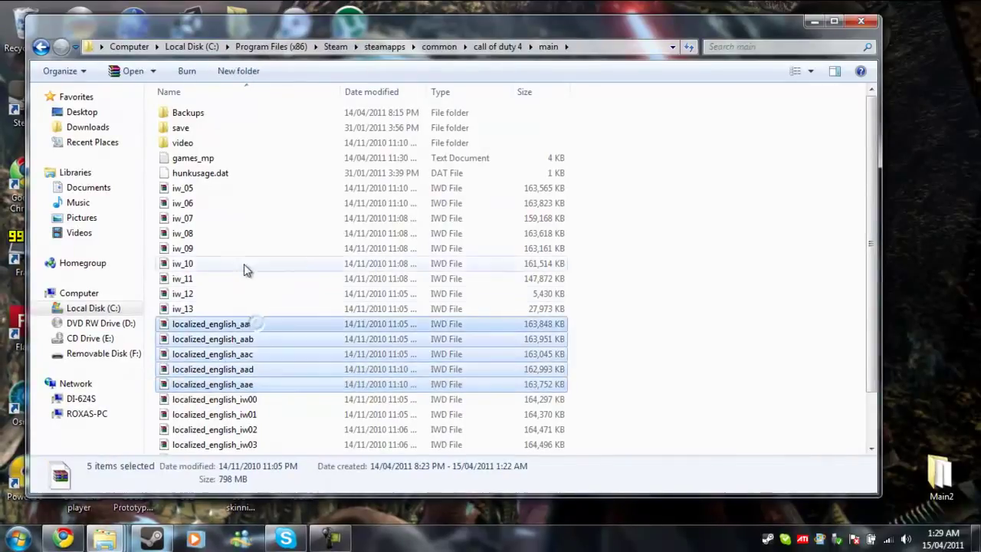
click(775, 241)
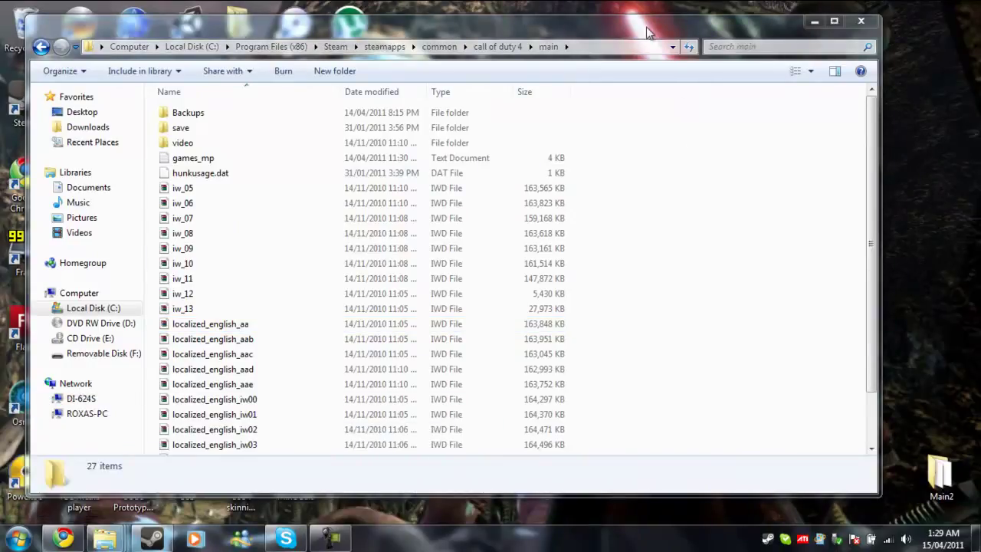
mouse_move(647, 35)
mouse_down()
mouse_move(634, 67)
mouse_move(630, 51)
mouse_up()
- Open the main folder inside COD4_Weapon_Skin_Files on the desktop
click(796, 36)
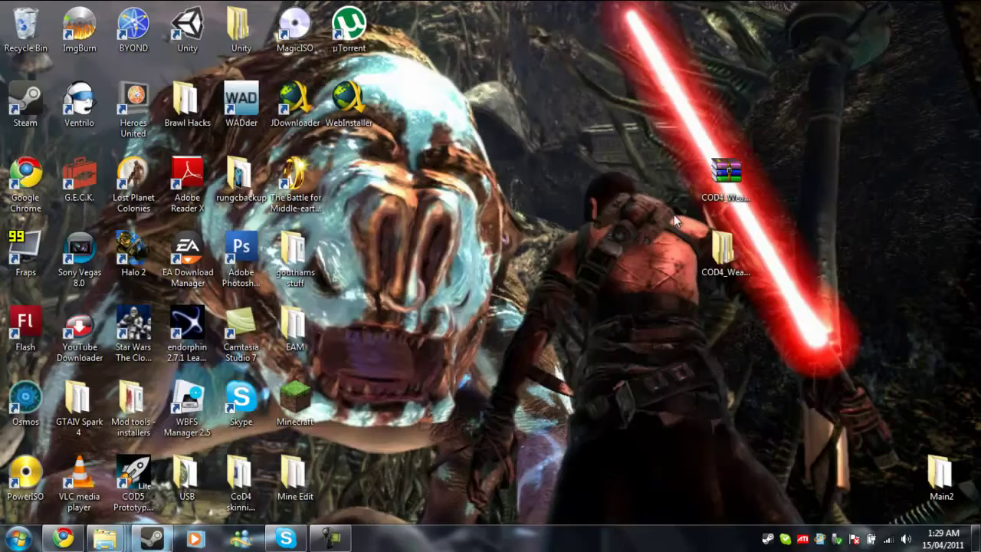
double_click(720, 246)
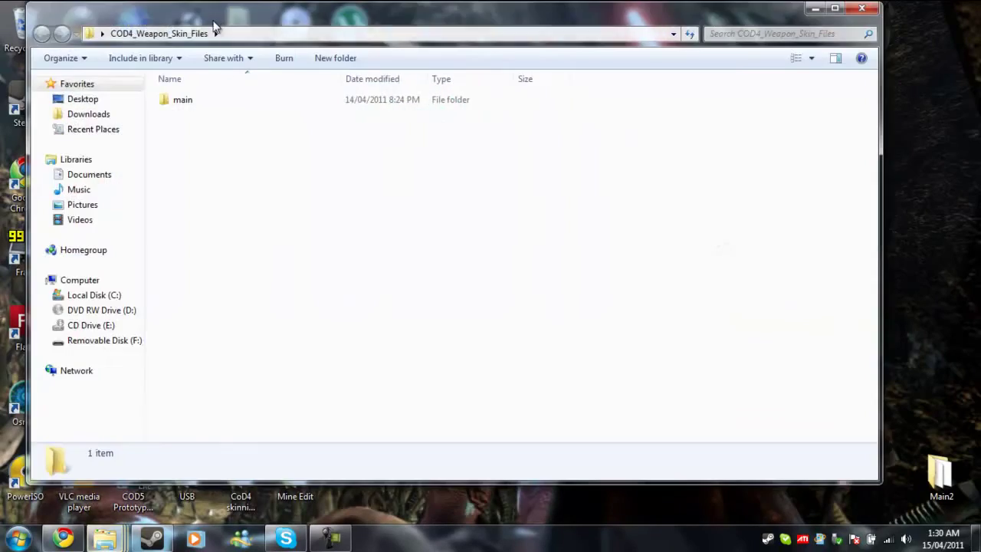
drag(213, 19, 607, 30)
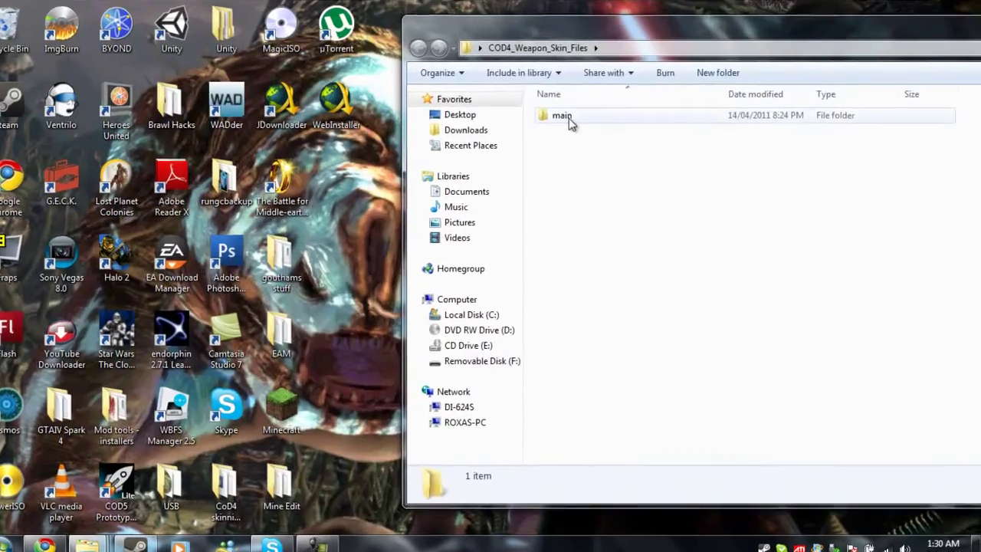
double_click(571, 121)
- Move iw_00 through iw_04 into the Call of Duty 4 main folder
click(325, 272)
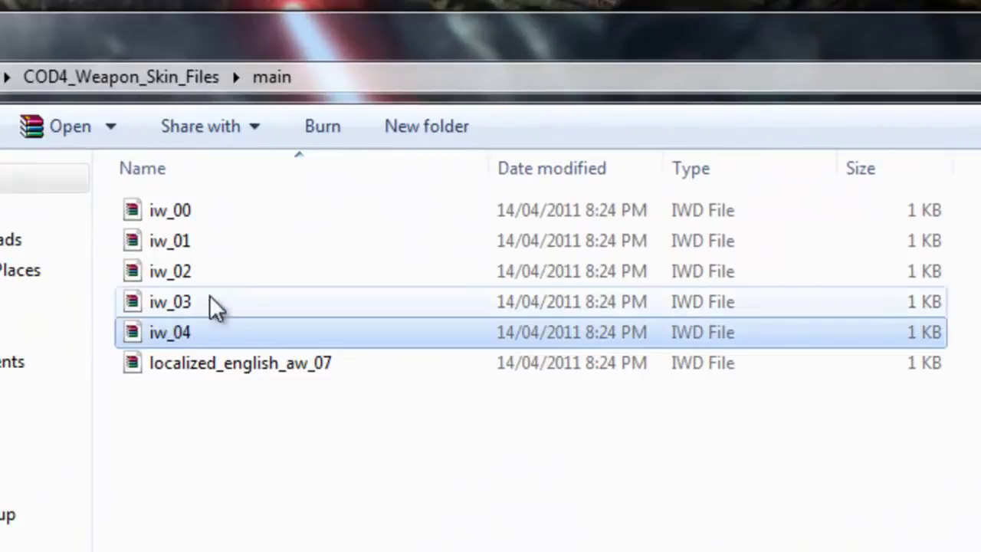
shift+click(196, 216)
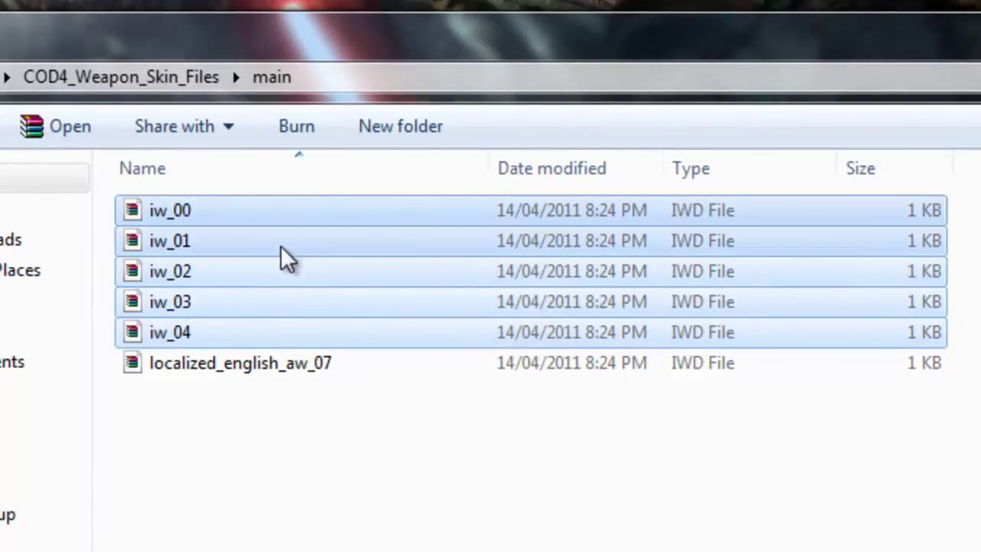
mouse_move(200, 228)
mouse_down()
mouse_move(60, 536)
mouse_move(163, 469)
mouse_move(727, 231)
mouse_move(758, 198)
mouse_up()
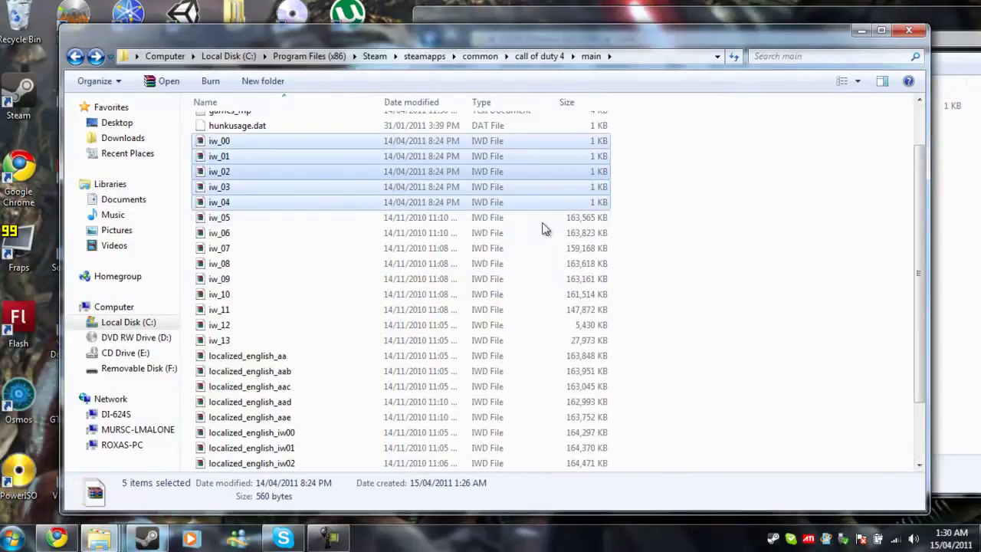
click(807, 275)
scroll(629, 222, up, 2)
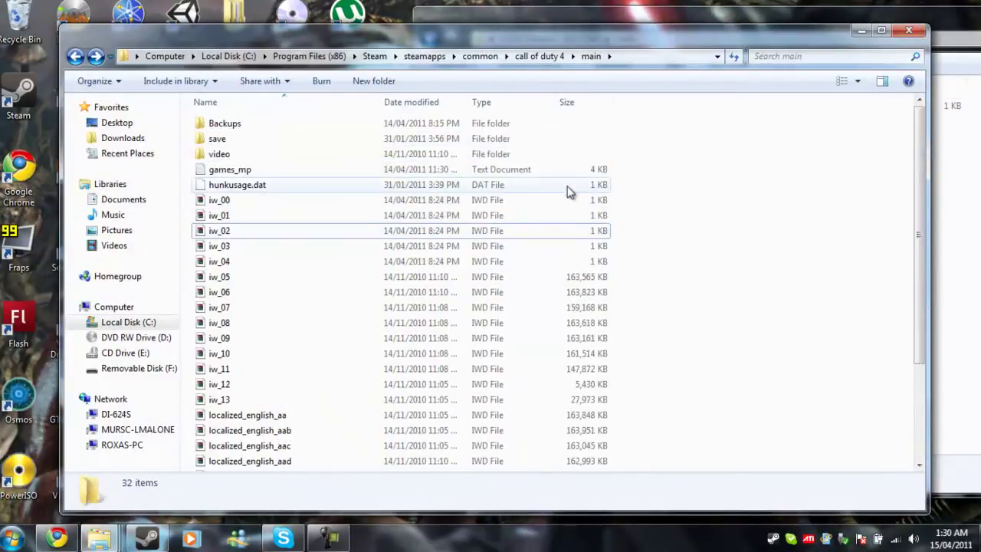
click(506, 201)
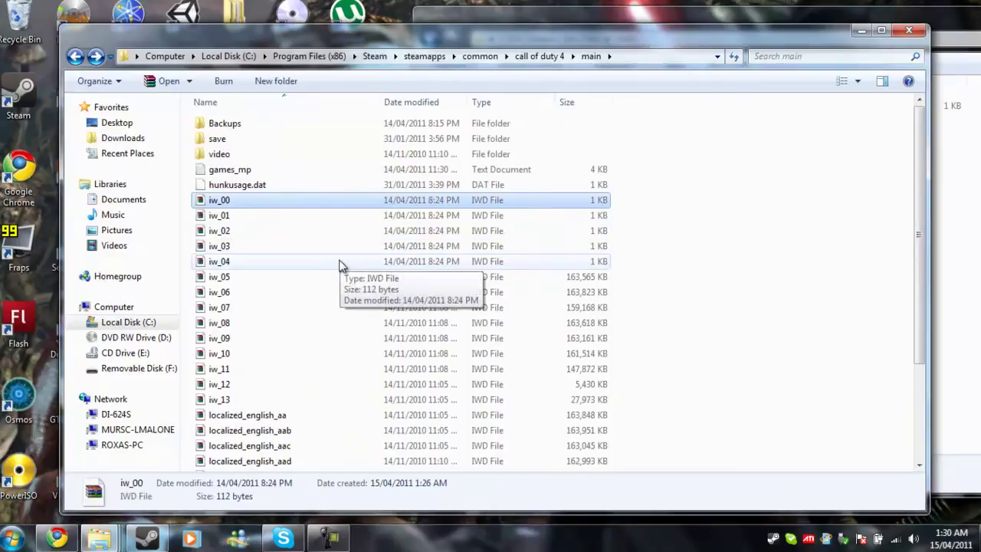
- Browse iw_00 and its images folder in WinRAR, then close it
double_click(292, 201)
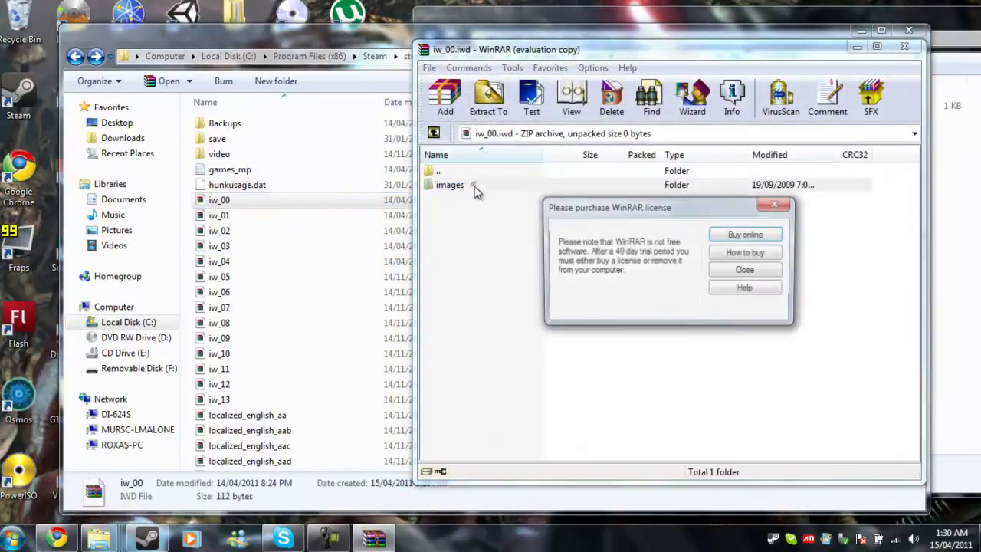
click(469, 186)
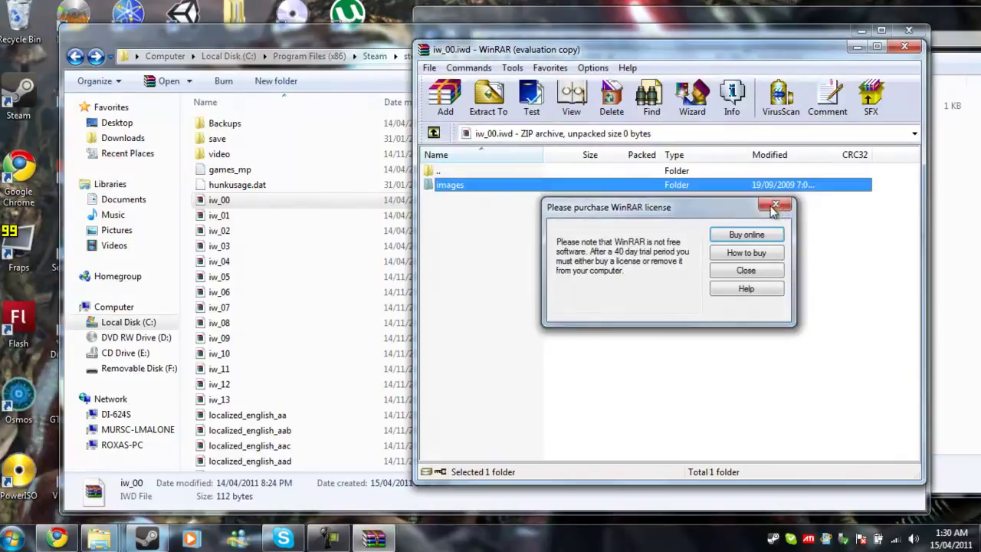
double_click(474, 189)
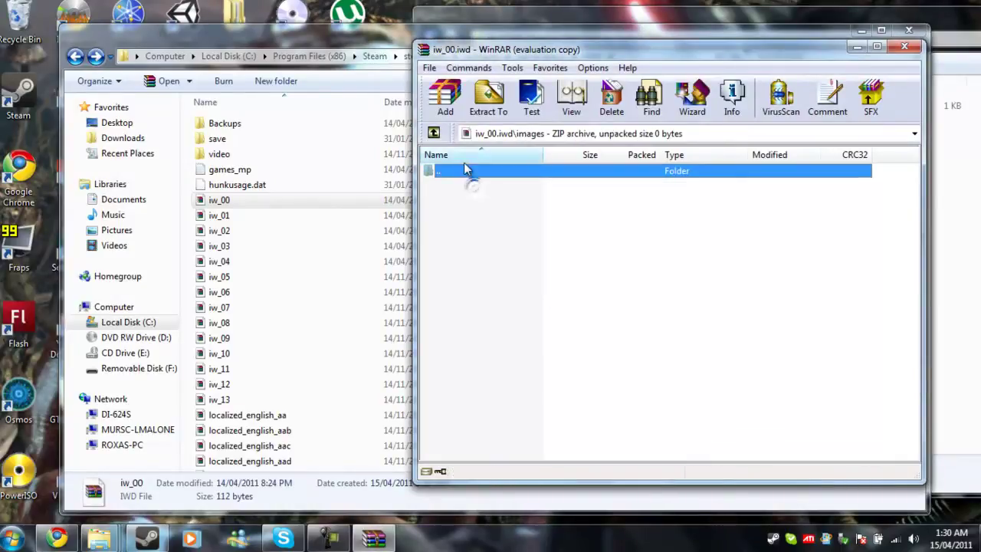
click(434, 133)
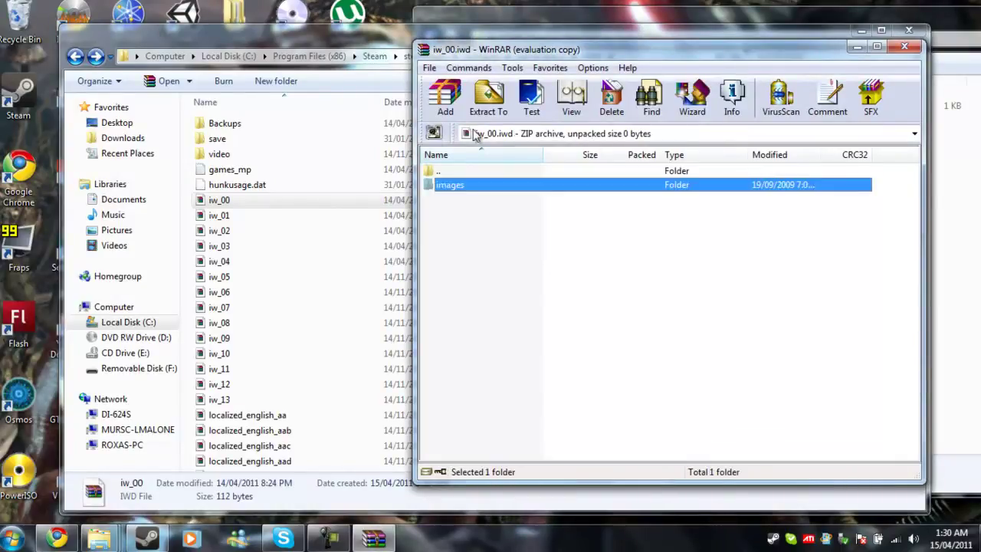
click(905, 47)
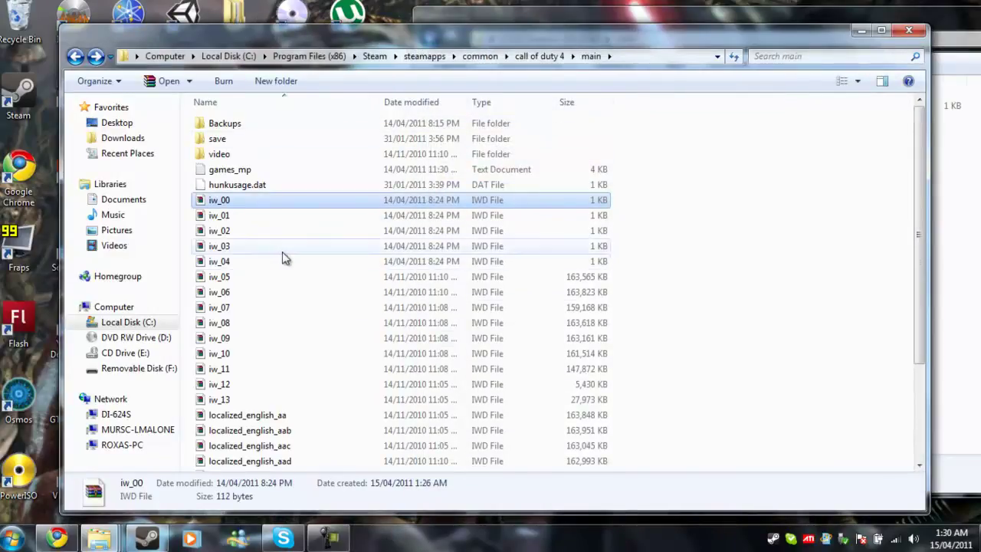
- View localized_english_aa in WinRAR, then close it
scroll(277, 283, down, 1)
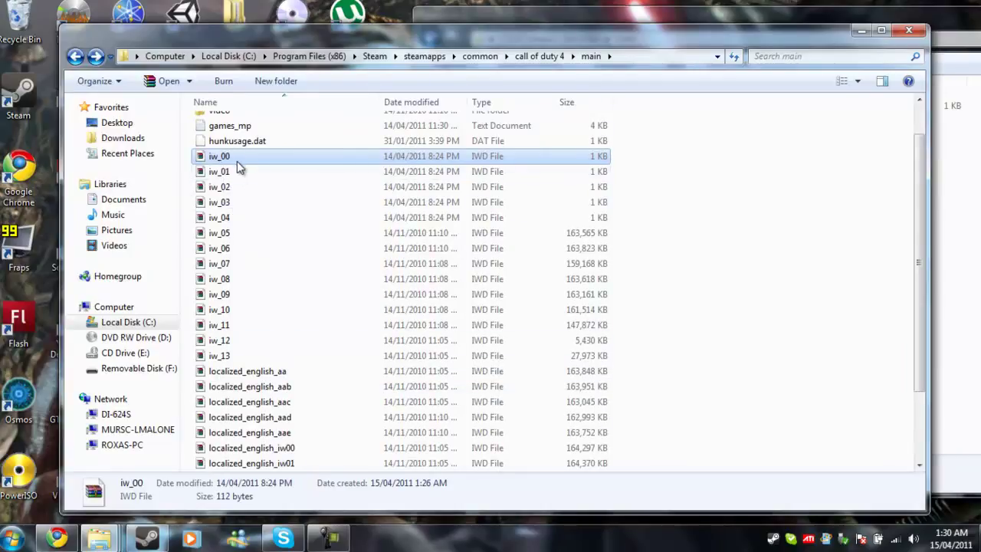
click(260, 371)
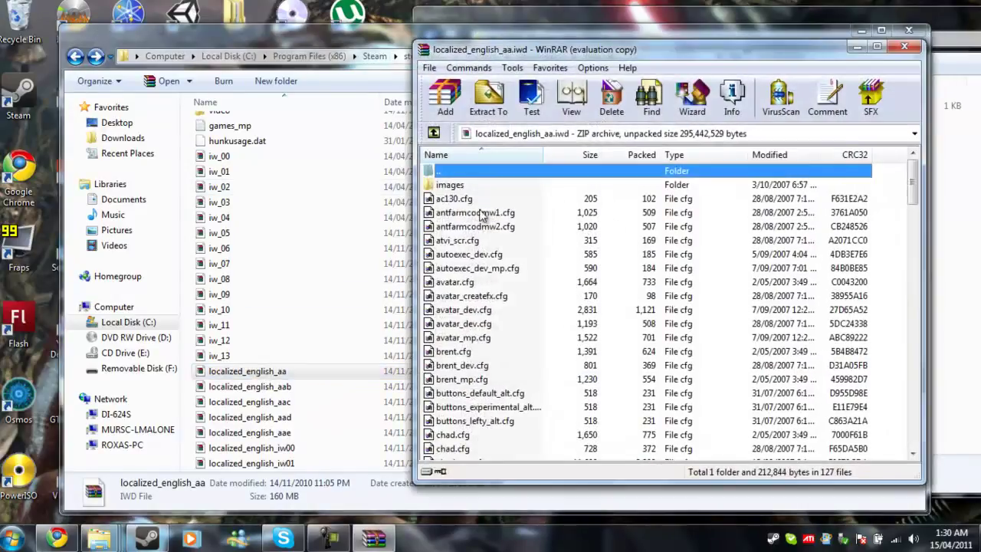
scroll(460, 218, down, 5)
scroll(908, 257, down, 5)
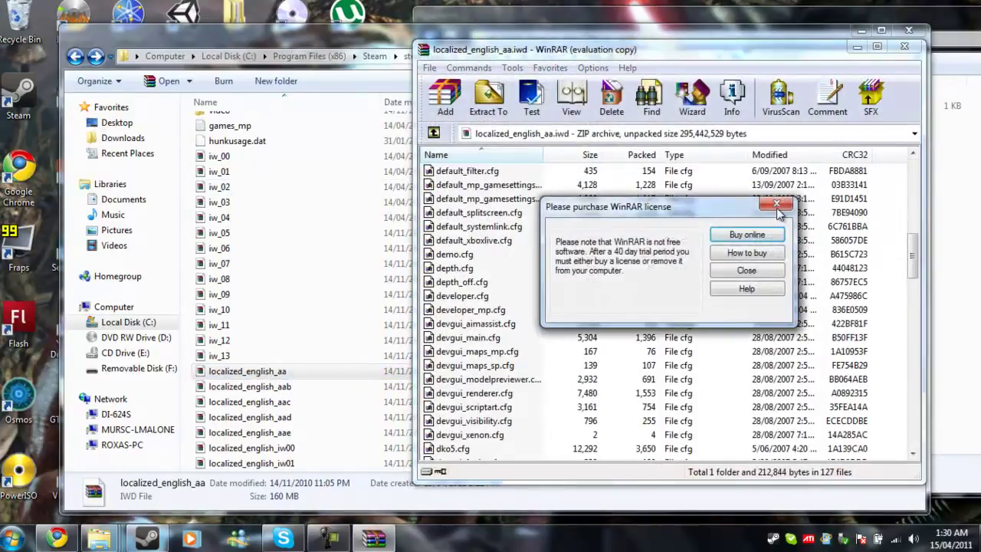
click(776, 206)
click(904, 49)
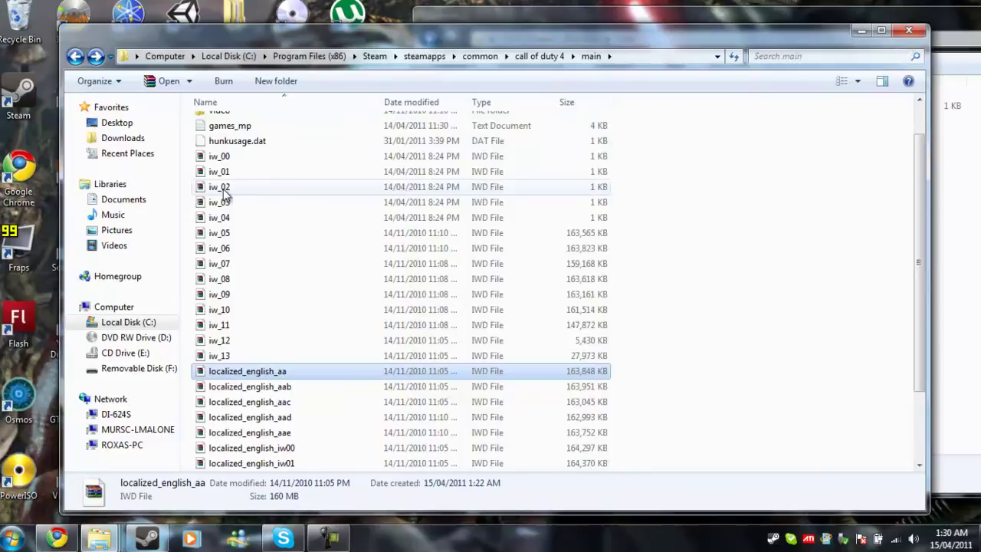
- Select the dummy iw files in the Call of Duty 4 main folder, then return to the skin pack's main folder
click(222, 156)
click(233, 219)
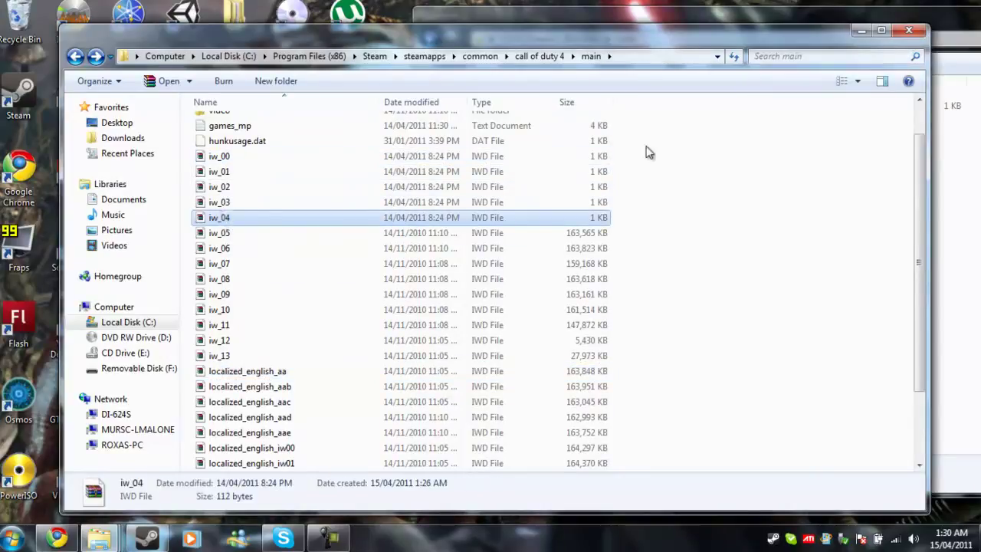
click(261, 159)
shift+click(247, 215)
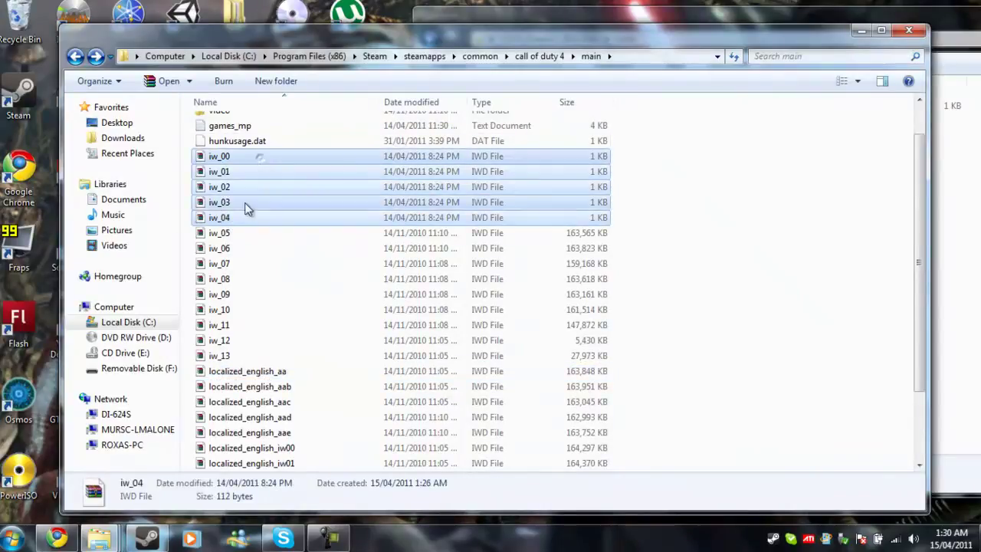
click(246, 216)
click(377, 171)
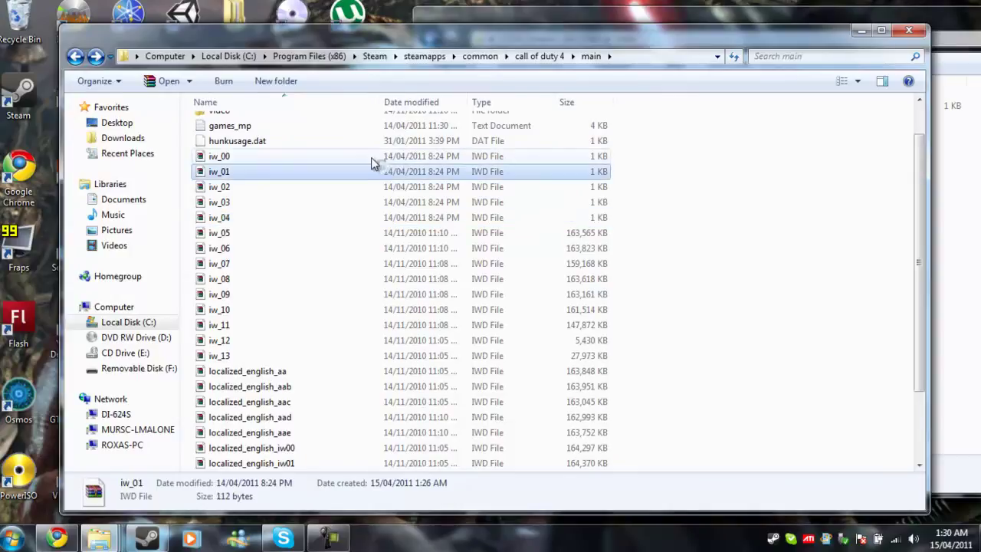
click(953, 283)
click(280, 208)
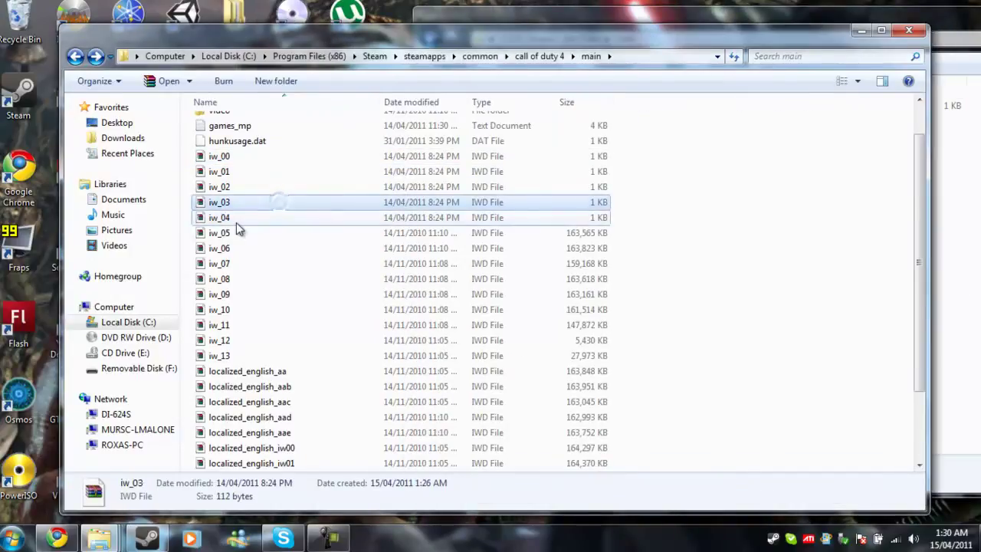
click(236, 218)
scroll(479, 222, down, 2)
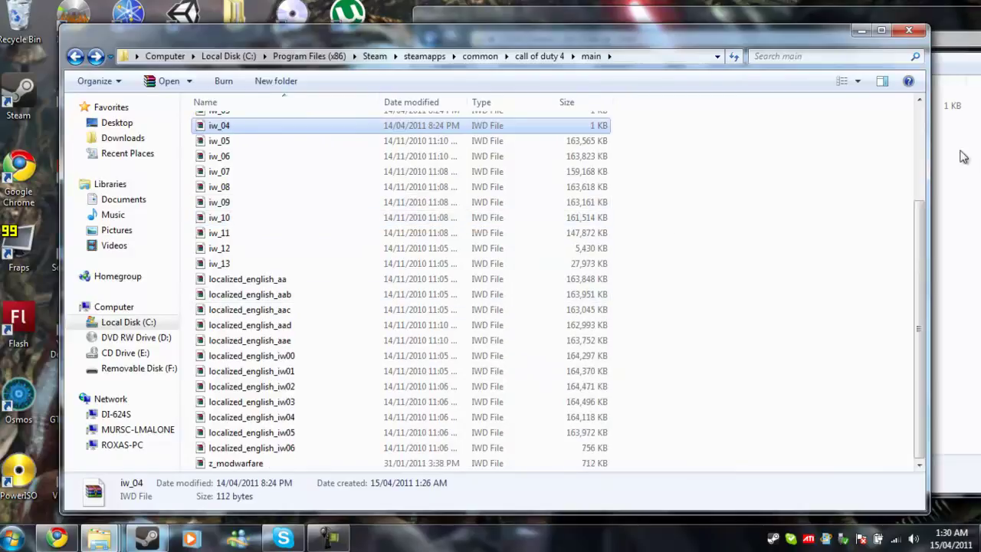
click(978, 182)
- Preview localized_english_aw_07 in WinRAR, then close it and the skin pack's main folder
double_click(633, 107)
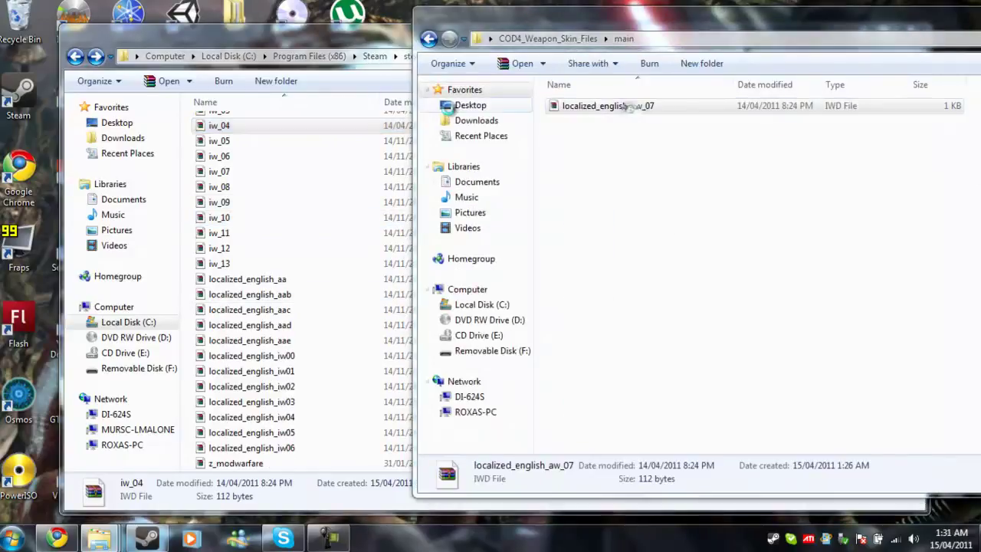
drag(691, 38, 602, 42)
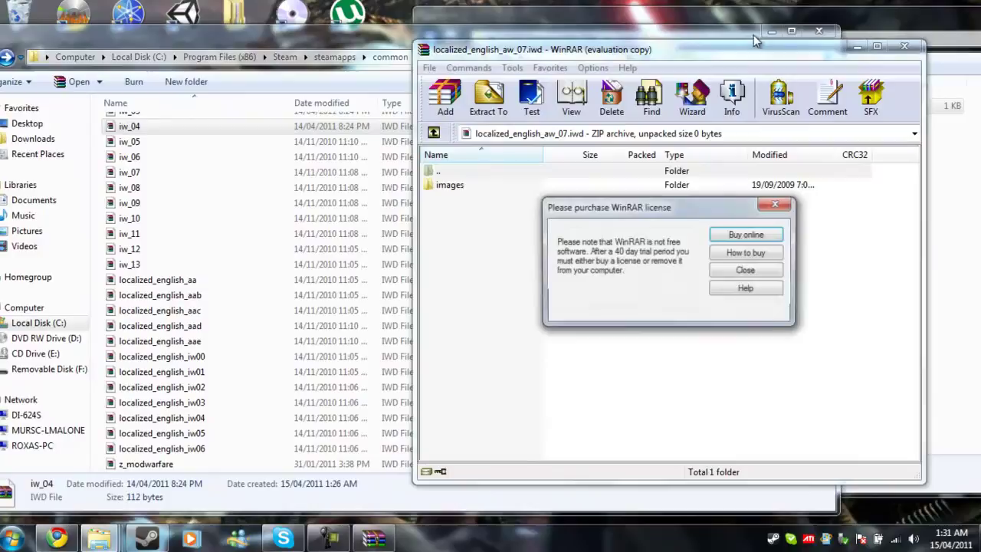
click(758, 198)
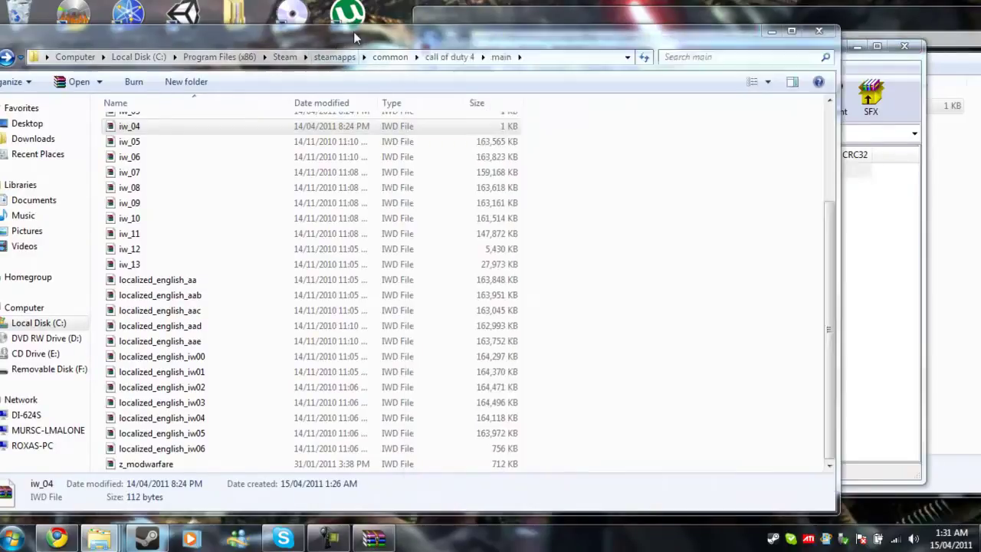
drag(353, 31, 431, 16)
click(920, 49)
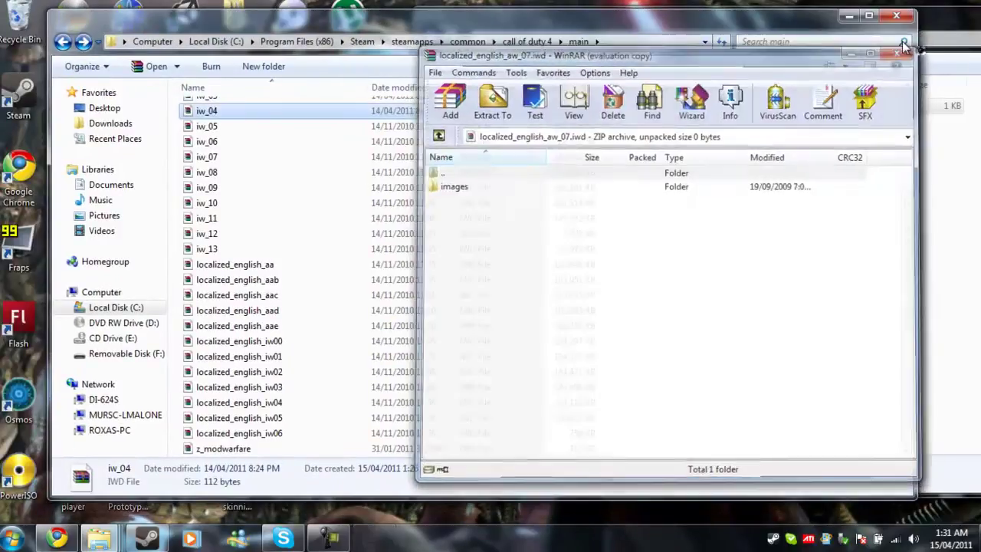
drag(801, 16, 769, 13)
click(952, 29)
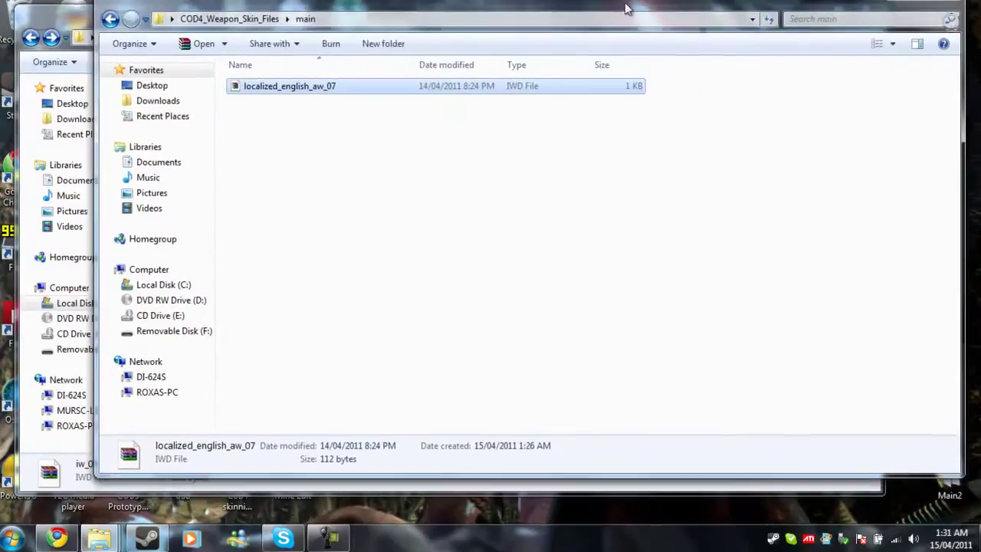
click(890, 8)
- Open Main2 and drag its localized_english_aw_07 onto the desktop
double_click(958, 498)
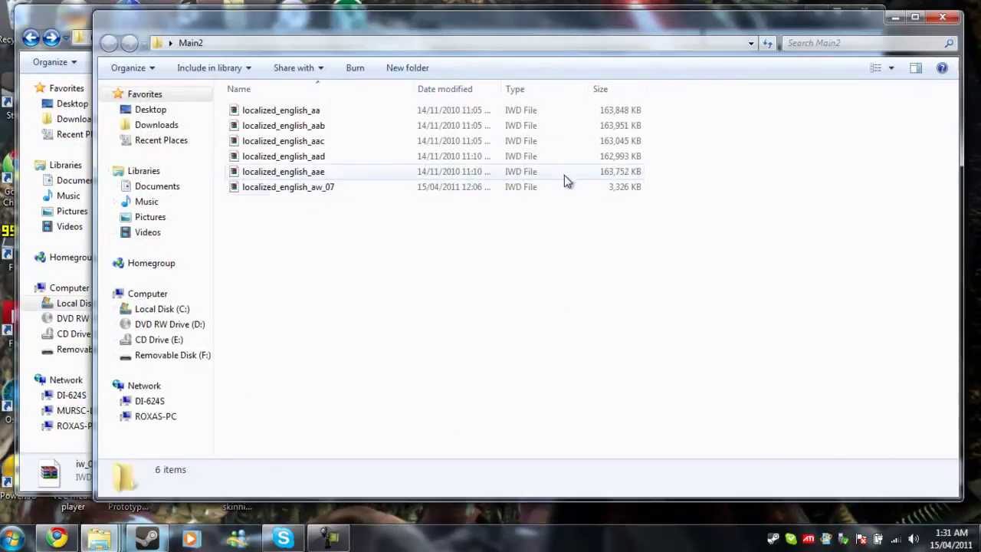
double_click(545, 192)
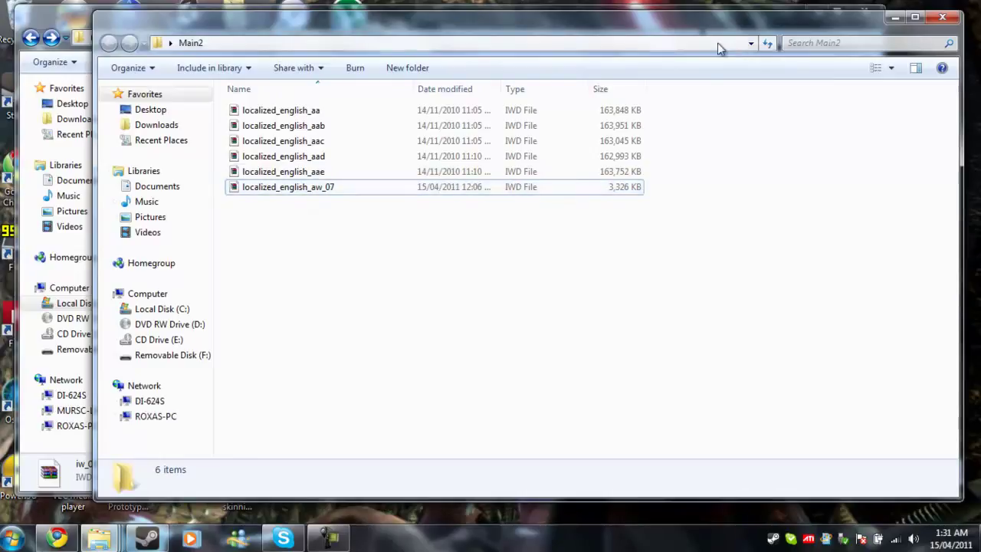
drag(709, 27, 685, 51)
mouse_move(498, 212)
mouse_down()
mouse_move(853, 266)
mouse_move(964, 321)
mouse_up()
- Close Main2 and open the desktop localized_english_aw_07 in WinRAR
click(929, 43)
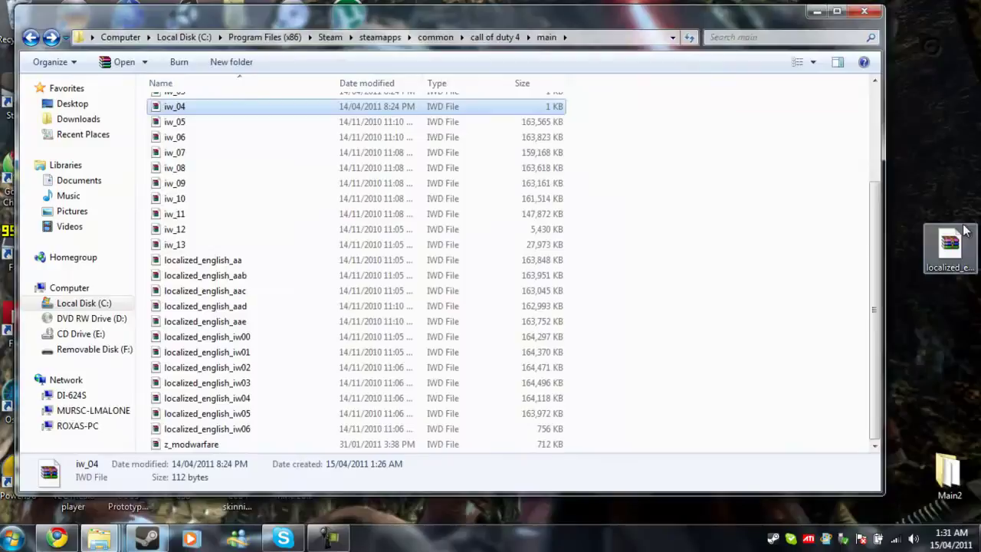
double_click(950, 247)
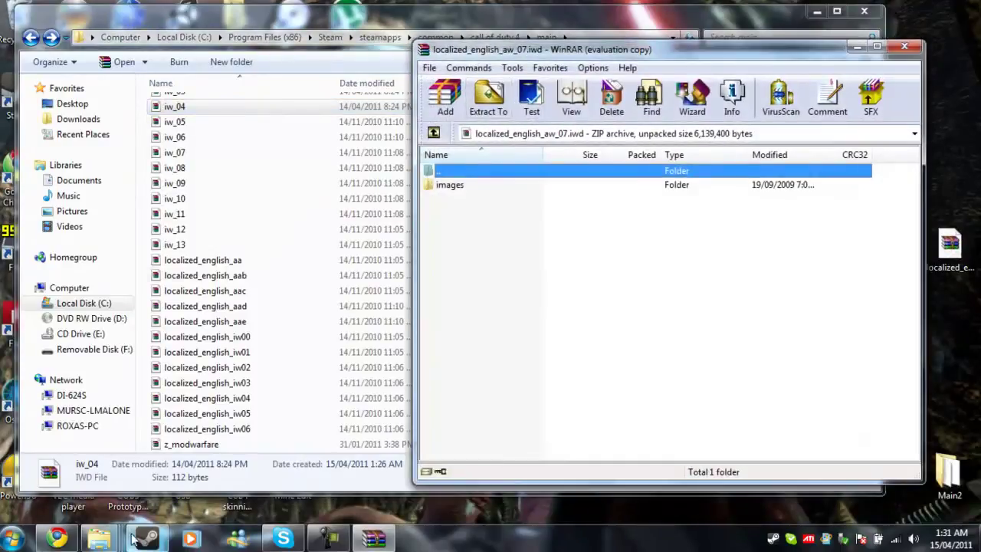
click(776, 204)
mouse_move(99, 538)
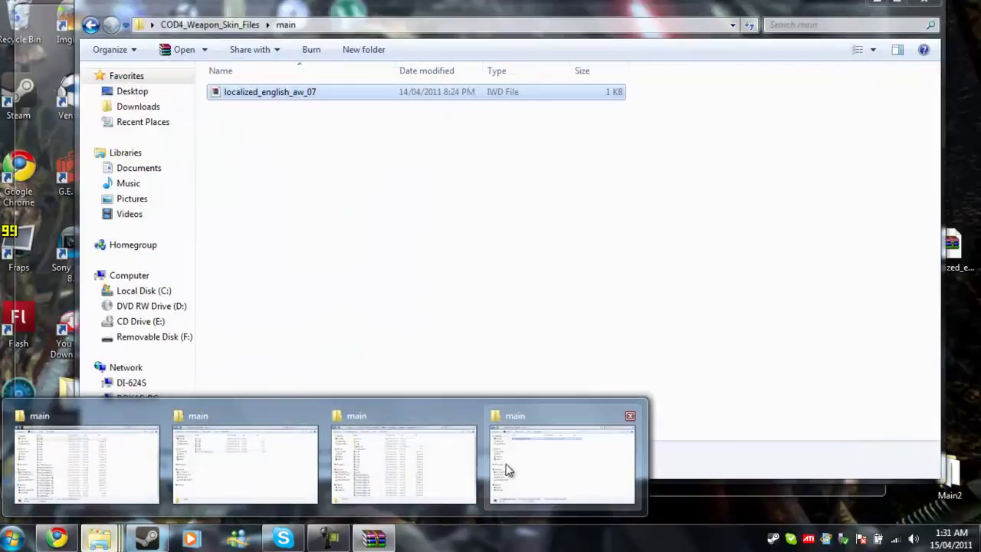
- Inspect the empty images folder of the COD4_Weapon_Skin_Files copy of localized_english_aw_07, then close it
click(505, 469)
key(super+Right)
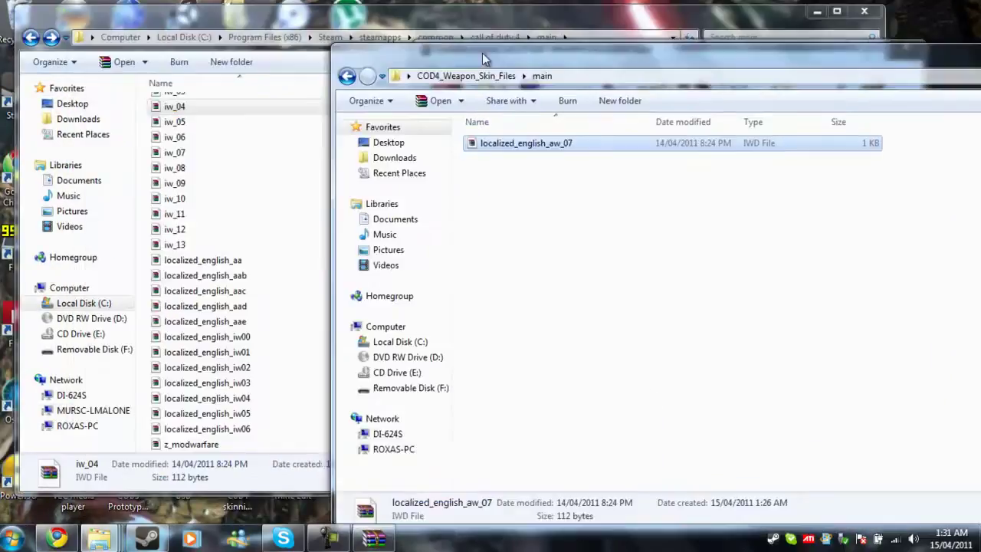
double_click(607, 110)
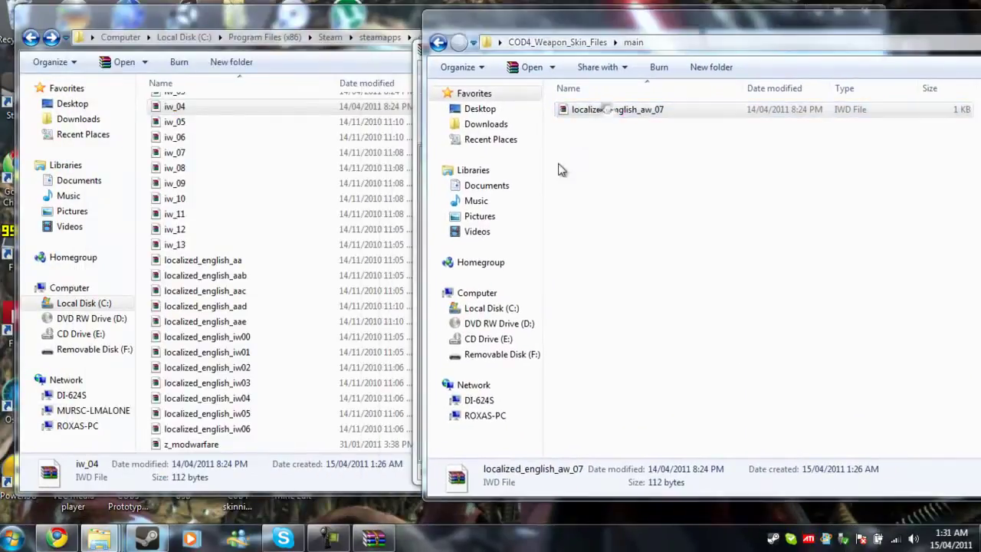
mouse_move(116, 41)
mouse_down()
mouse_move(409, 71)
mouse_move(550, 64)
mouse_up()
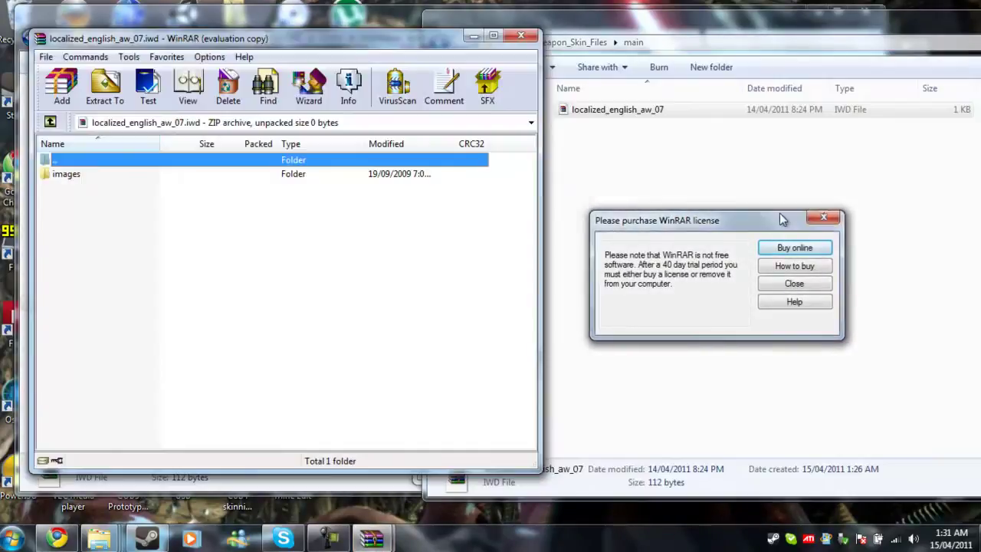
click(824, 217)
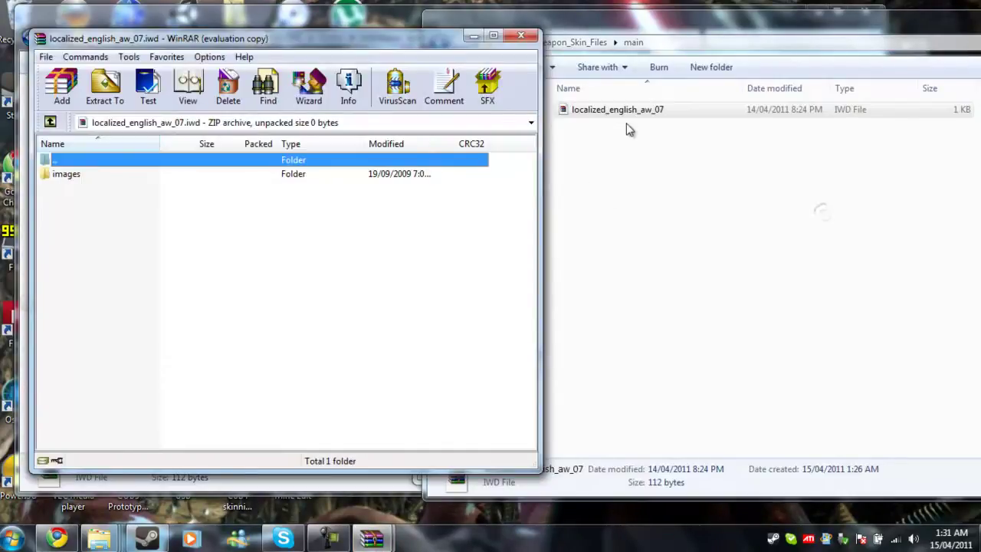
click(623, 212)
click(80, 176)
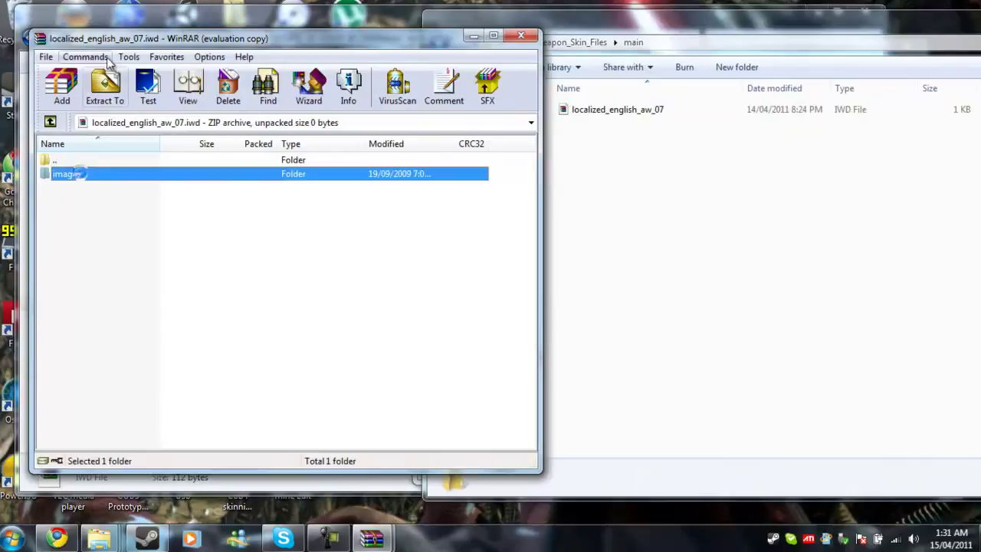
drag(109, 43, 564, 46)
double_click(520, 177)
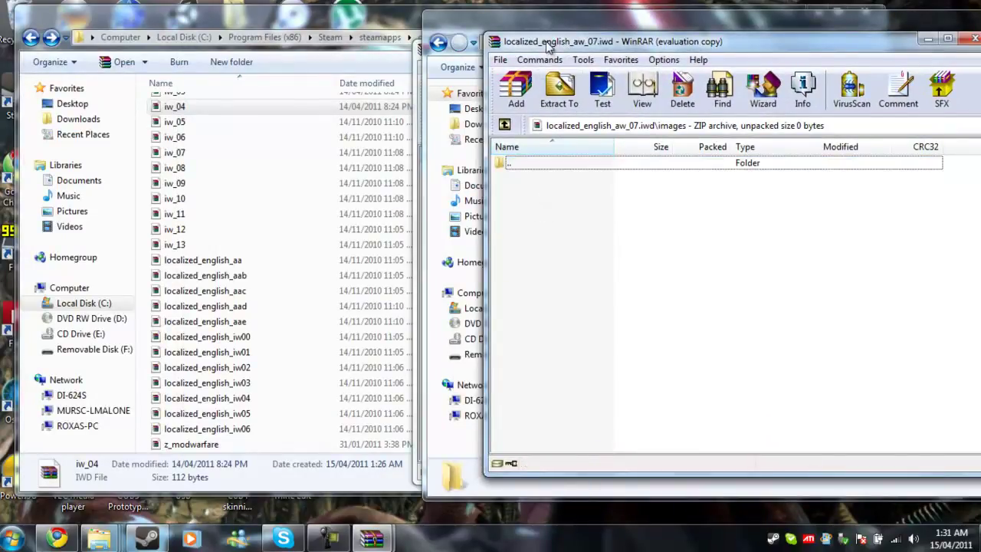
mouse_move(536, 39)
mouse_down()
mouse_move(454, 31)
mouse_move(505, 49)
mouse_up()
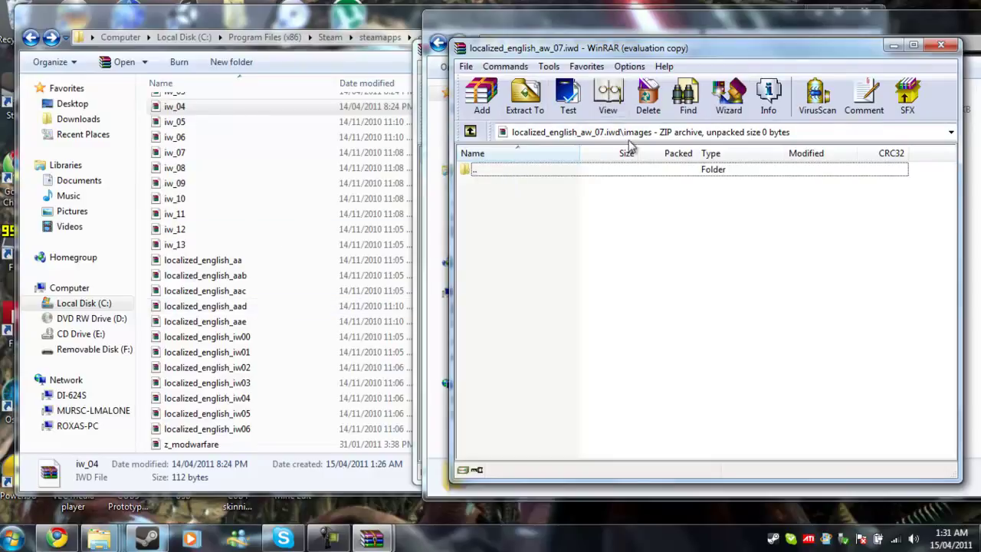
click(941, 48)
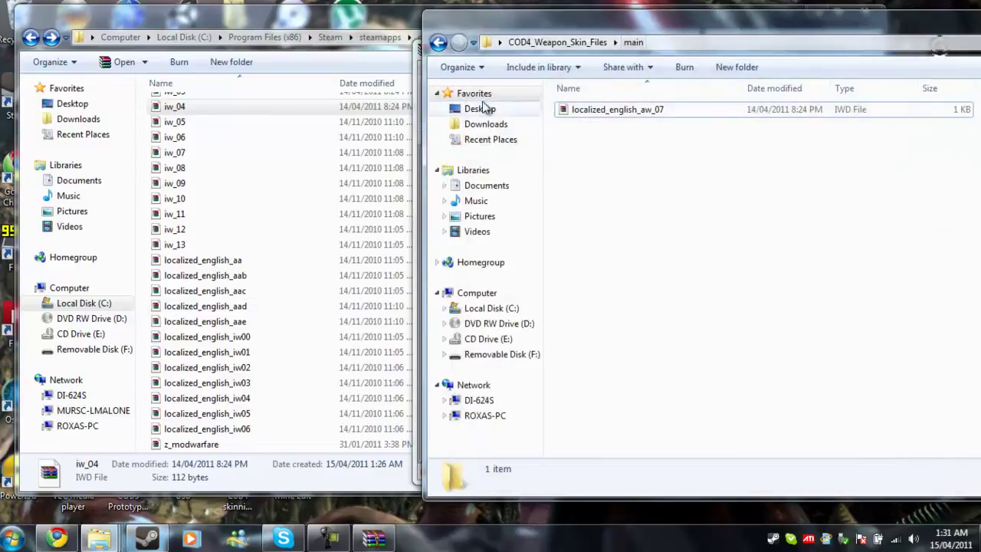
- Close the COD4_Weapon_Skin_Files folder and select images in the desktop archive
mouse_move(554, 24)
mouse_down()
mouse_move(602, 49)
mouse_move(543, 39)
mouse_move(405, 108)
mouse_move(297, 90)
mouse_up()
drag(928, 92, 820, 87)
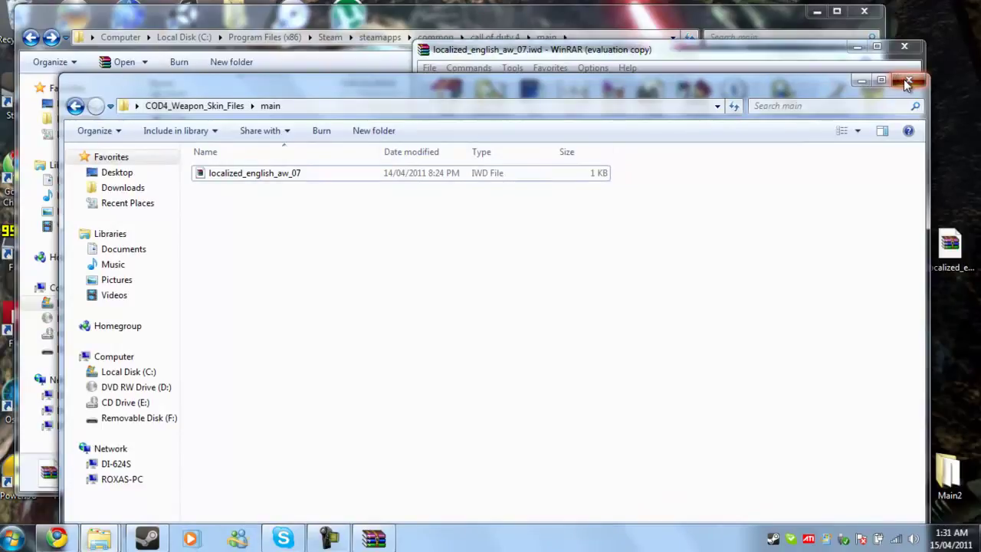
click(908, 83)
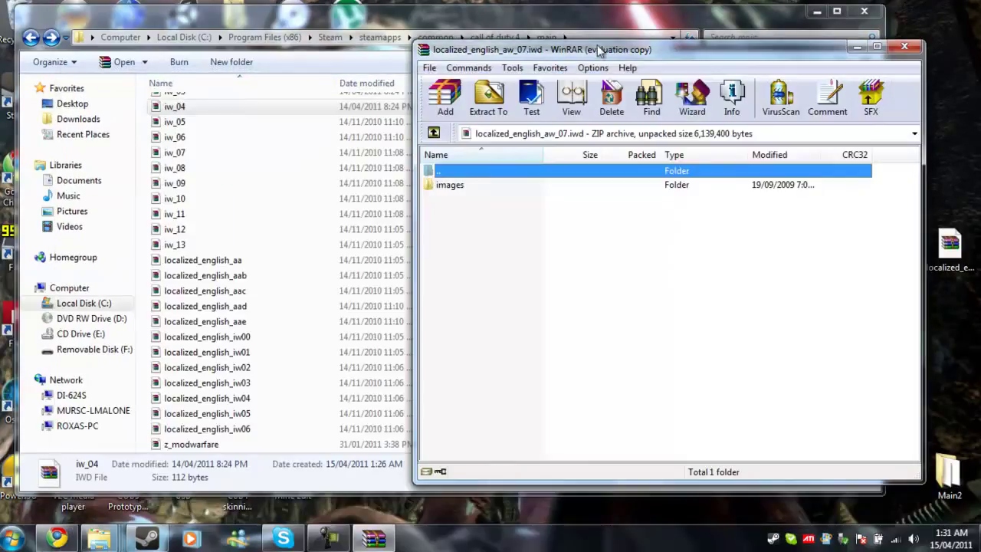
drag(658, 48, 801, 48)
click(625, 188)
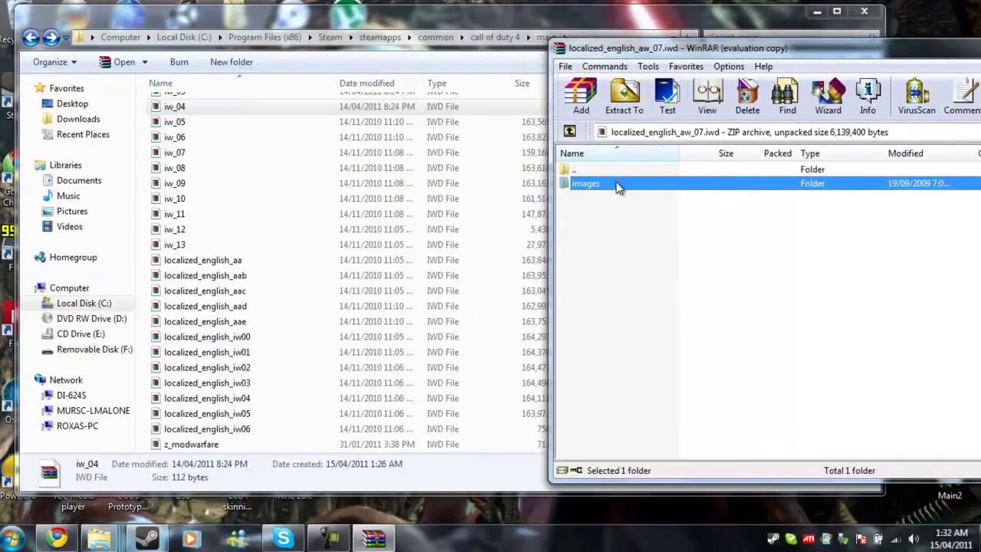
- Check the 14 skin files in the archive's images folder, then close WinRAR
double_click(620, 187)
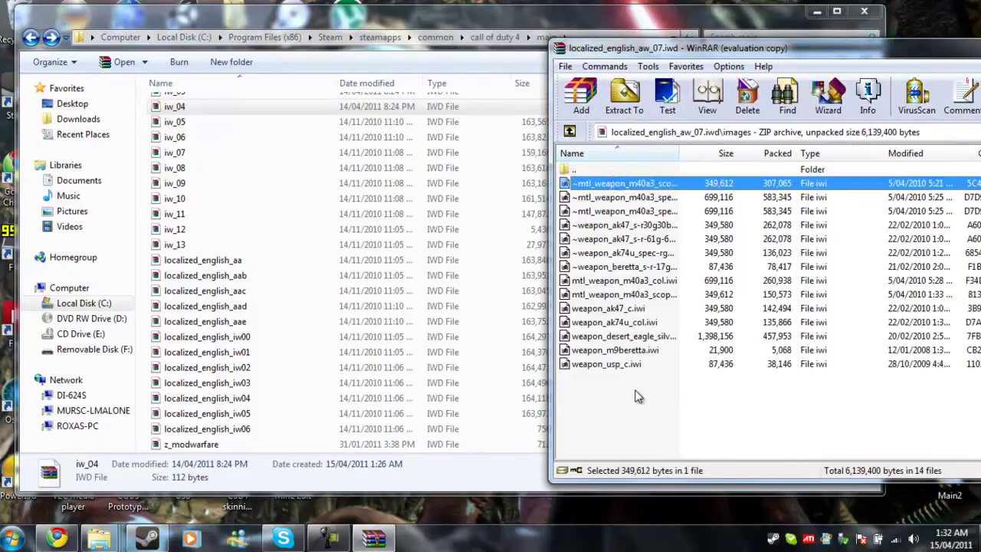
click(569, 132)
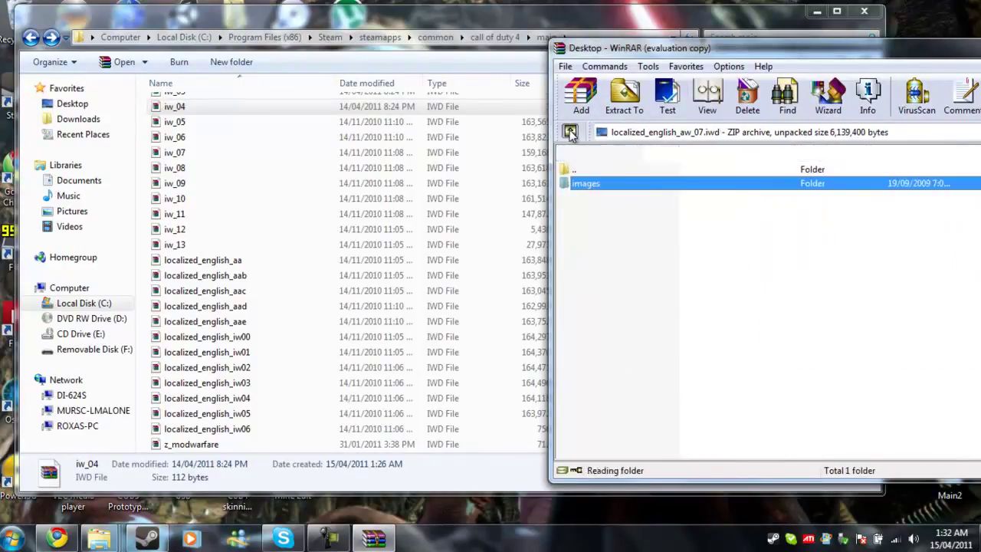
click(569, 132)
drag(963, 59, 823, 57)
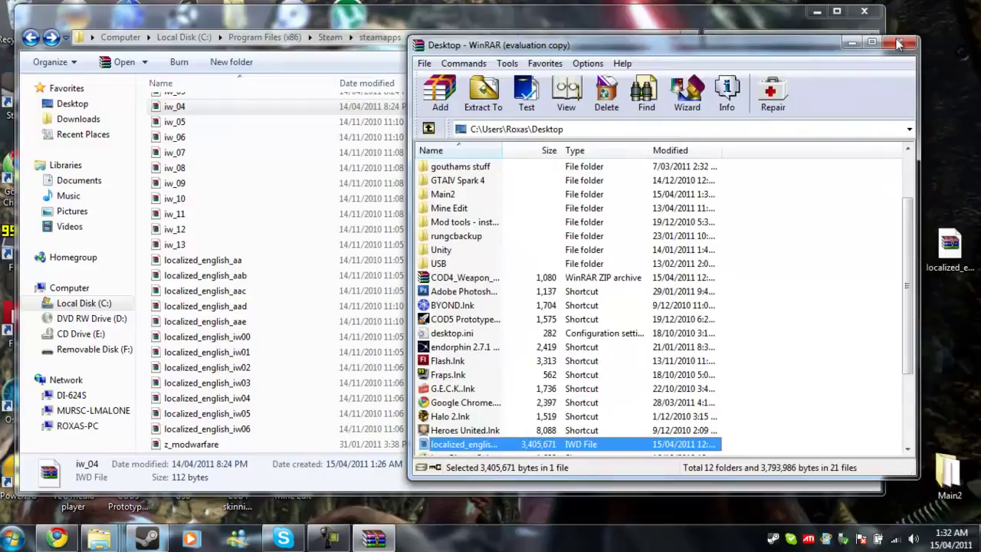
click(900, 44)
- Drag localized_english_aw_07 from the desktop into the Call of Duty 4 main folder
mouse_move(950, 245)
mouse_down()
mouse_move(801, 414)
mouse_move(770, 364)
mouse_up()
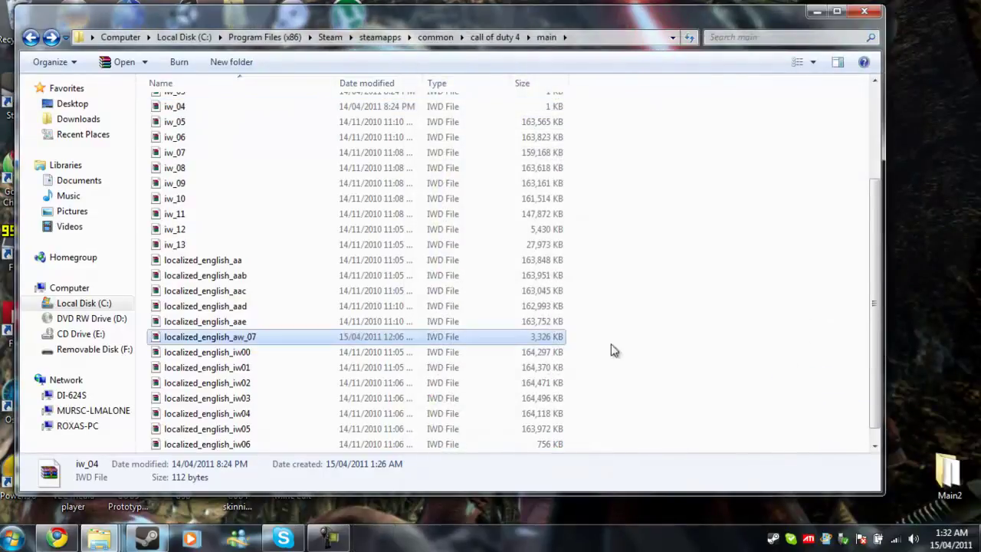
scroll(605, 329, down, 1)
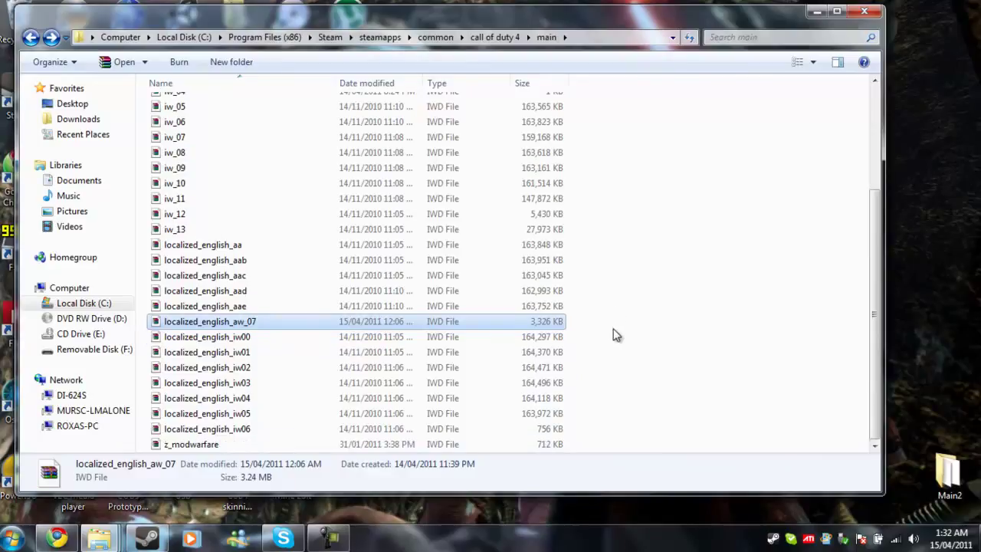
click(624, 346)
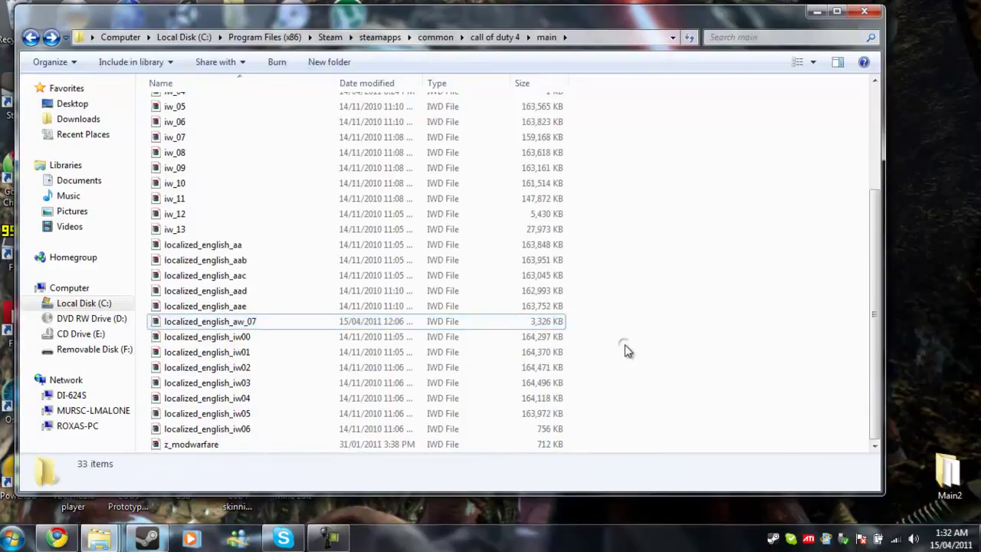
scroll(625, 344, up, 4)
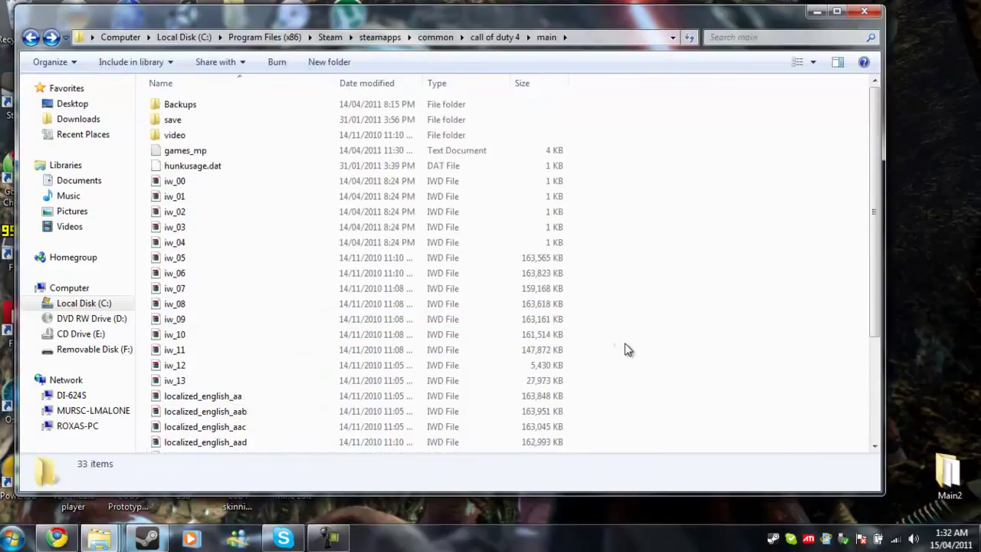
- Minimise the main folder and launch Call of Duty 4 Multiplayer from the Steam library
click(815, 13)
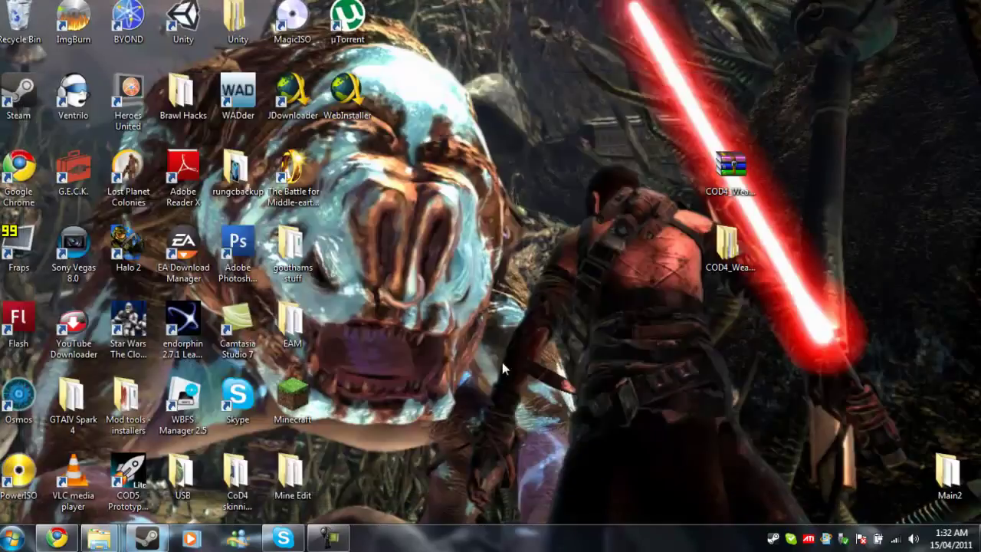
click(148, 538)
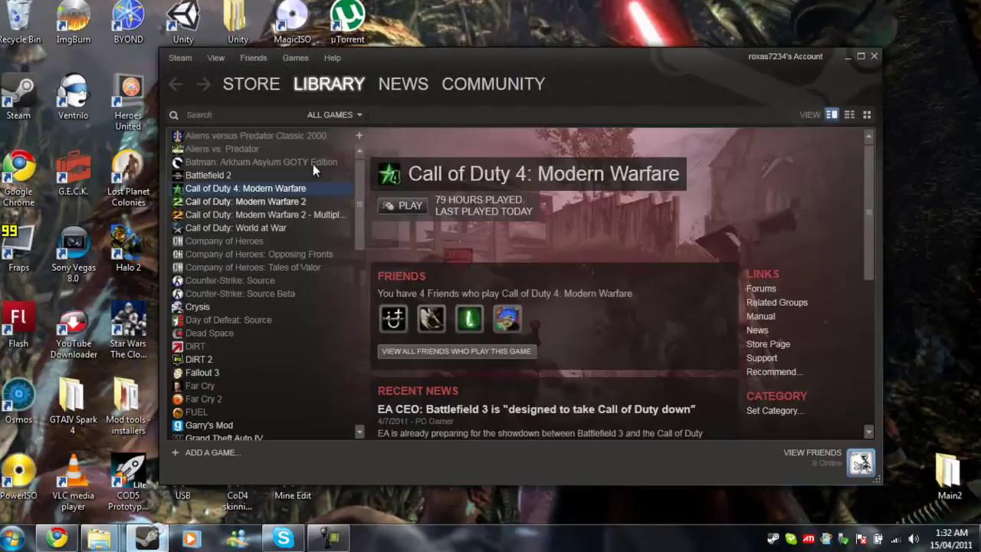
click(397, 204)
click(498, 270)
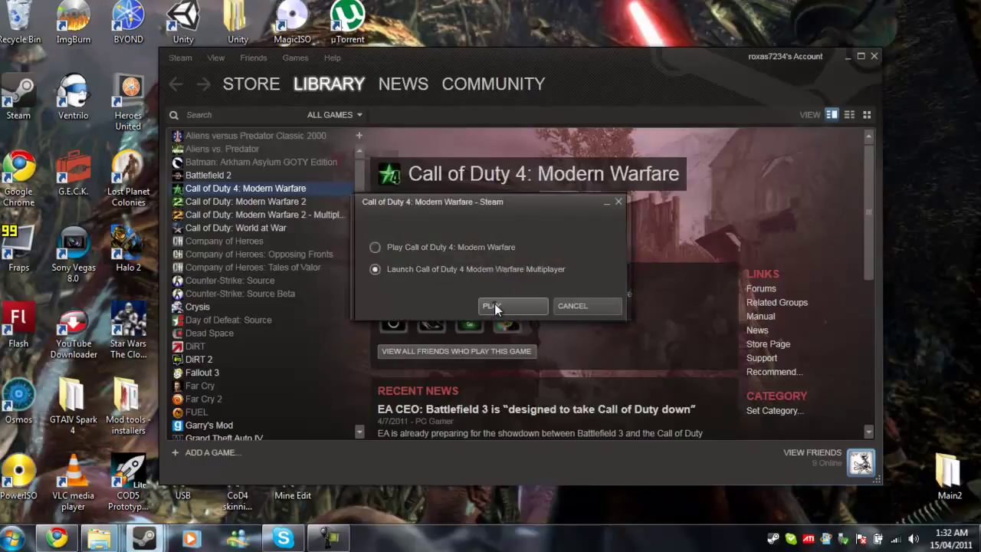
click(493, 304)
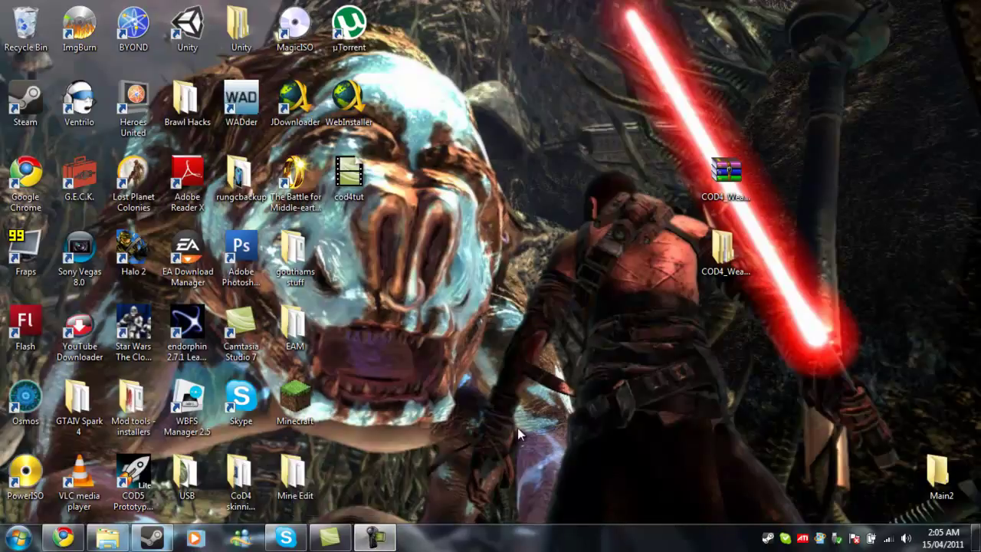
- After exiting the game, restore the Camtasia recorder from the taskbar
click(381, 539)
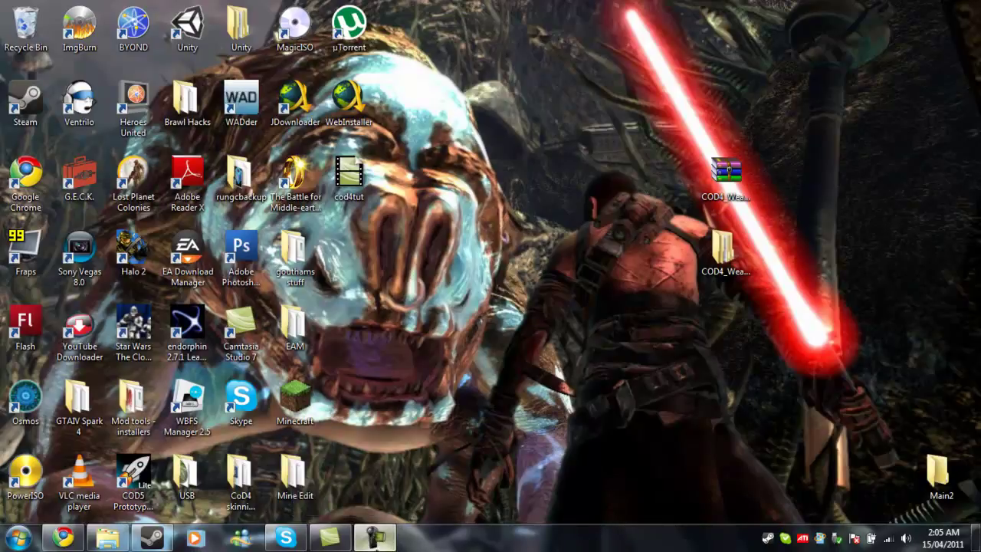